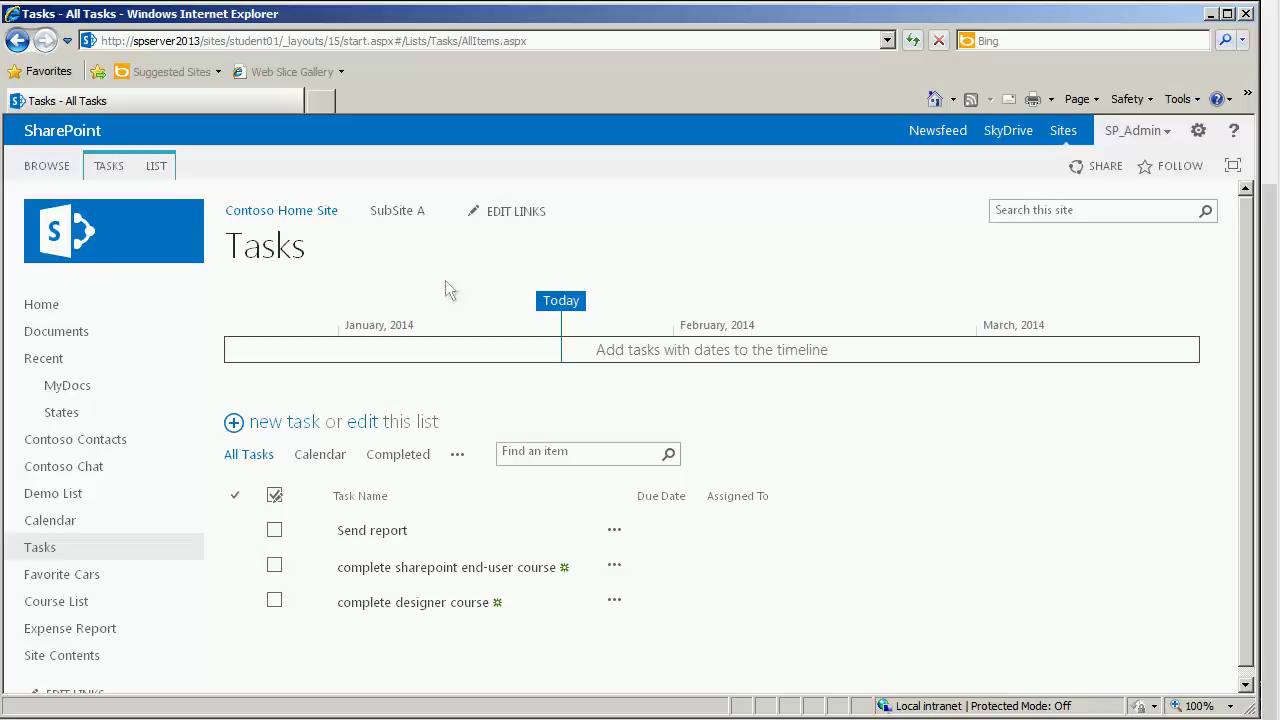
- Start creating a new view for the Tasks list and name it In Progress
click(155, 166)
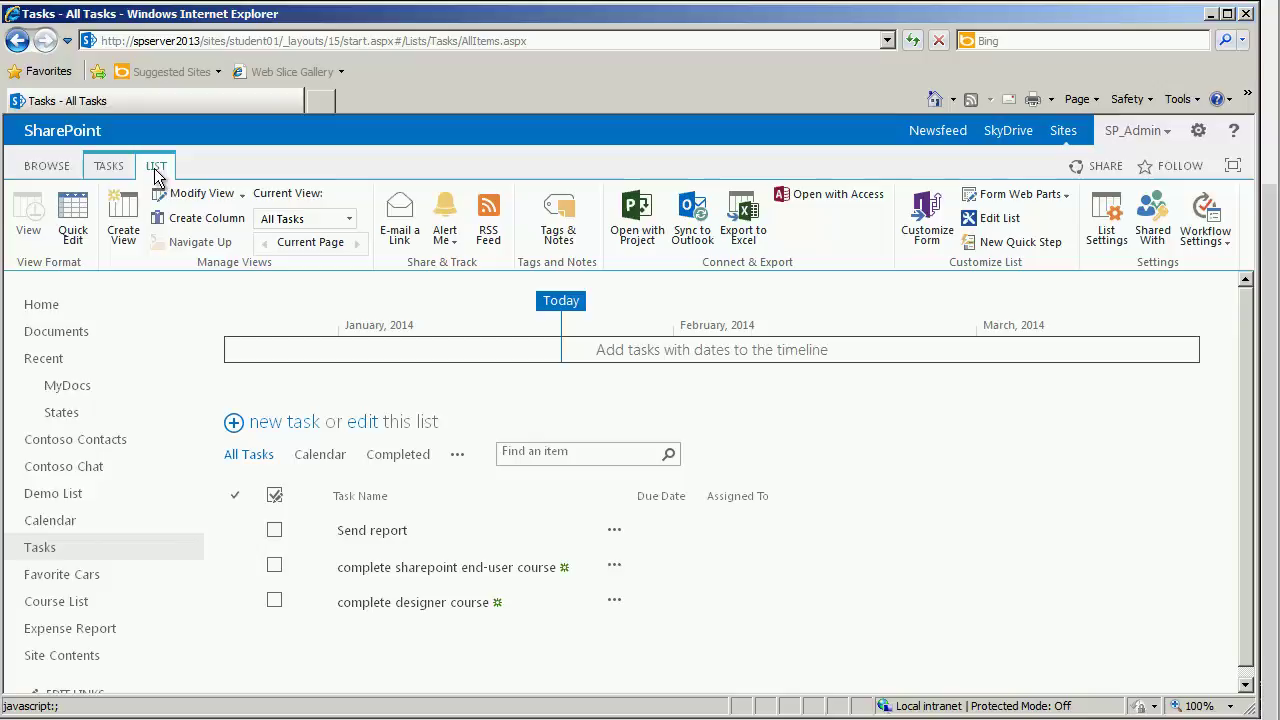
click(458, 462)
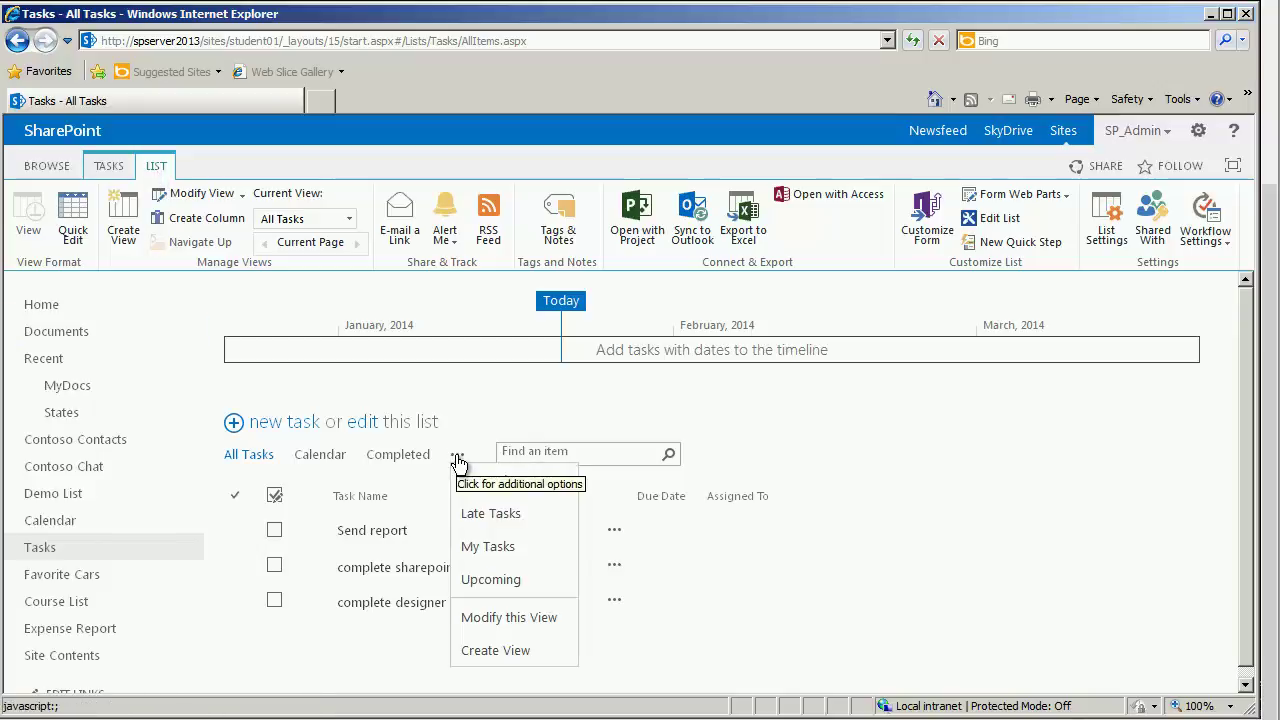
click(516, 652)
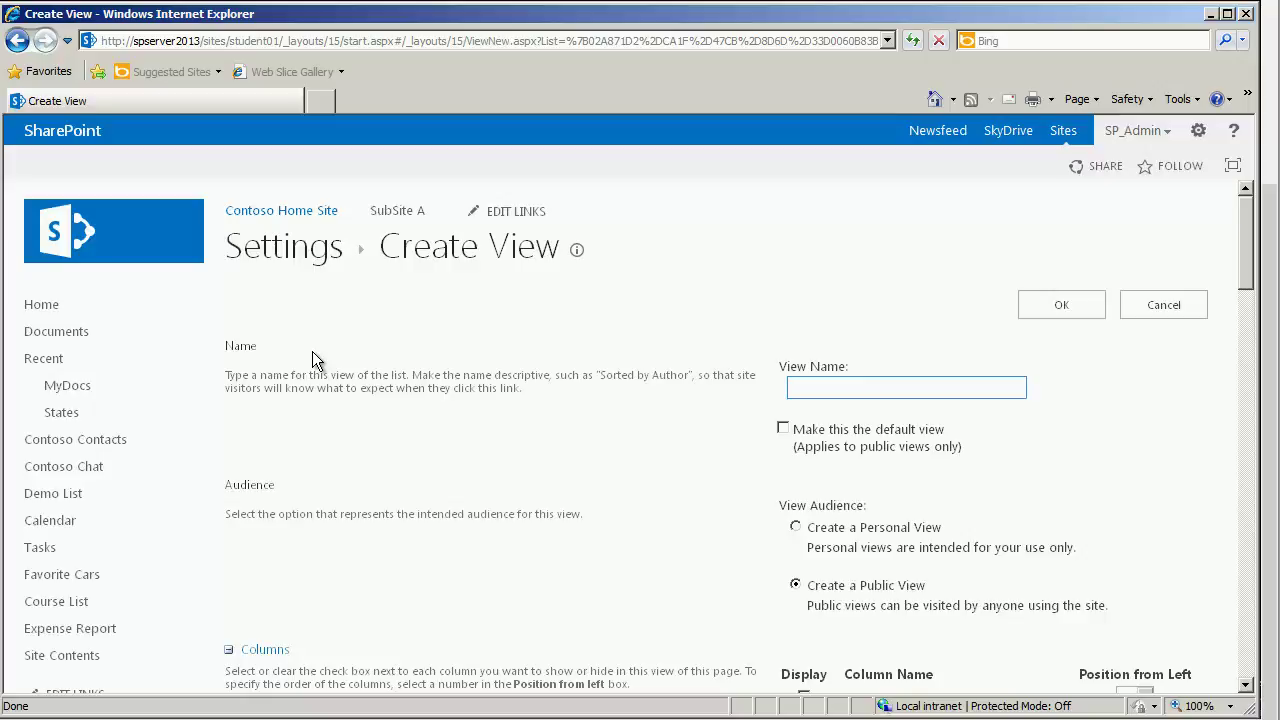
text(In Progress)
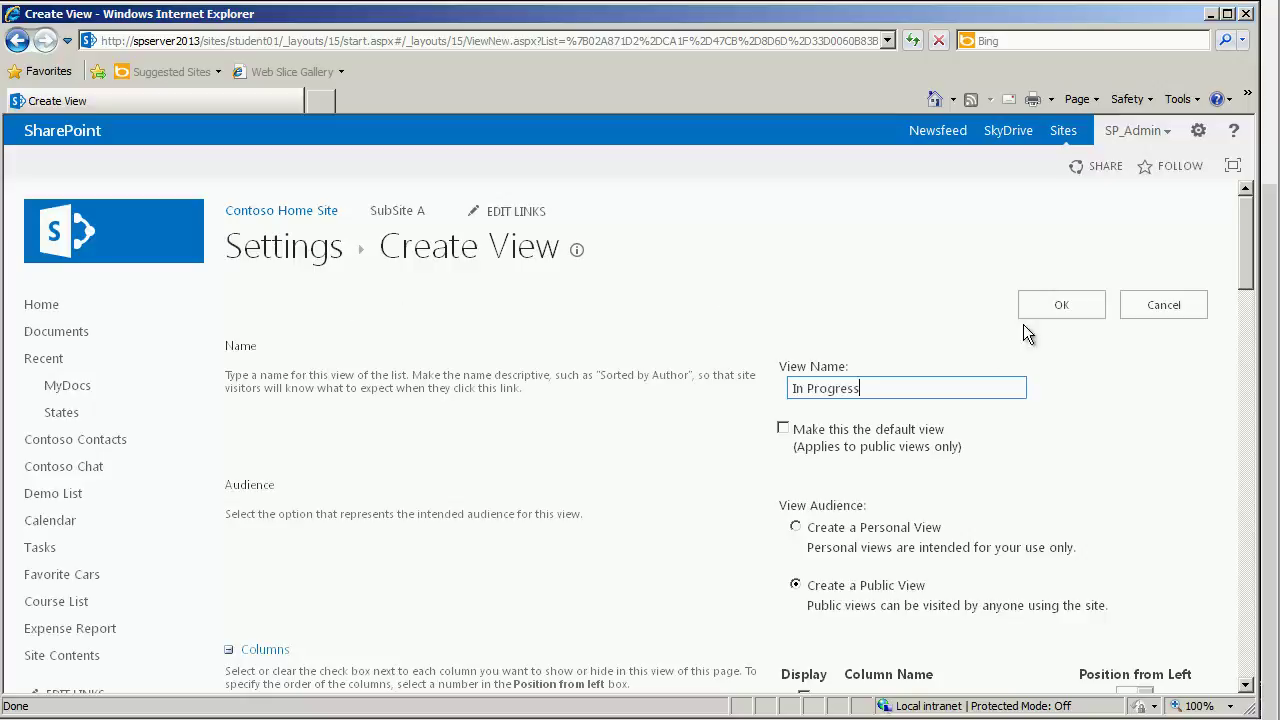
- Set the Due Date column's position from left to 4
drag(1248, 275, 1233, 327)
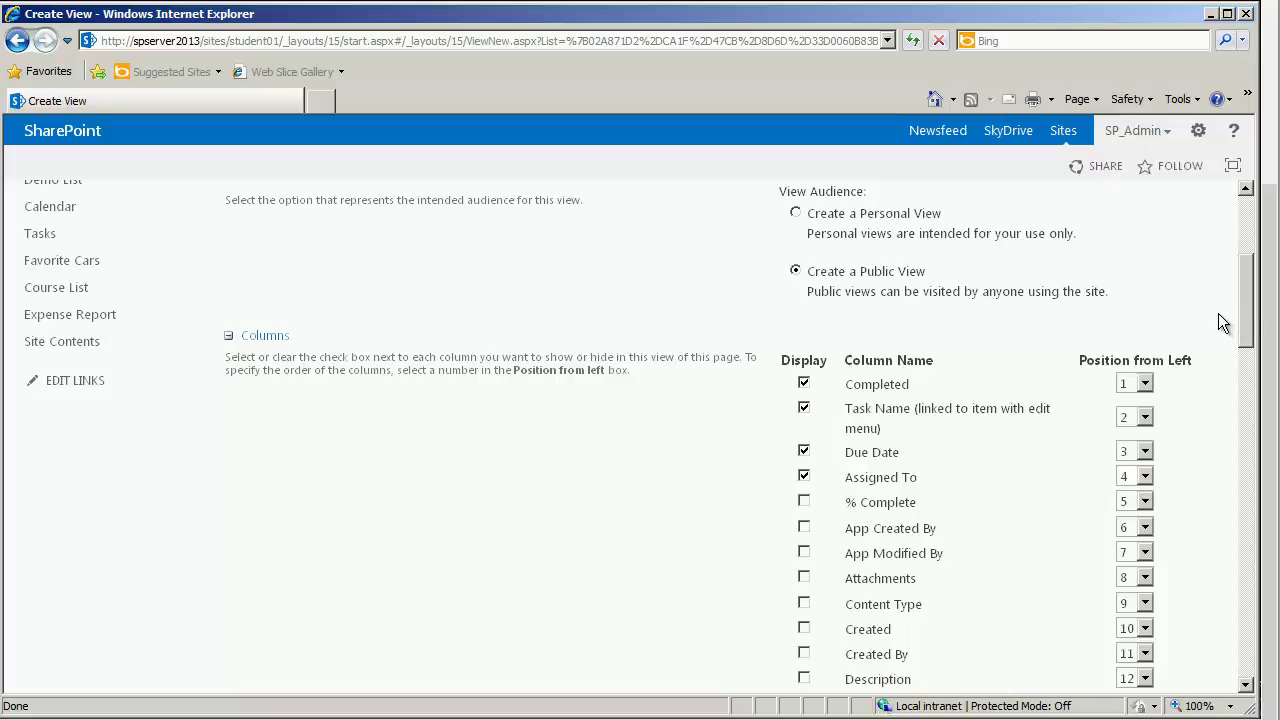
drag(1257, 318, 1257, 348)
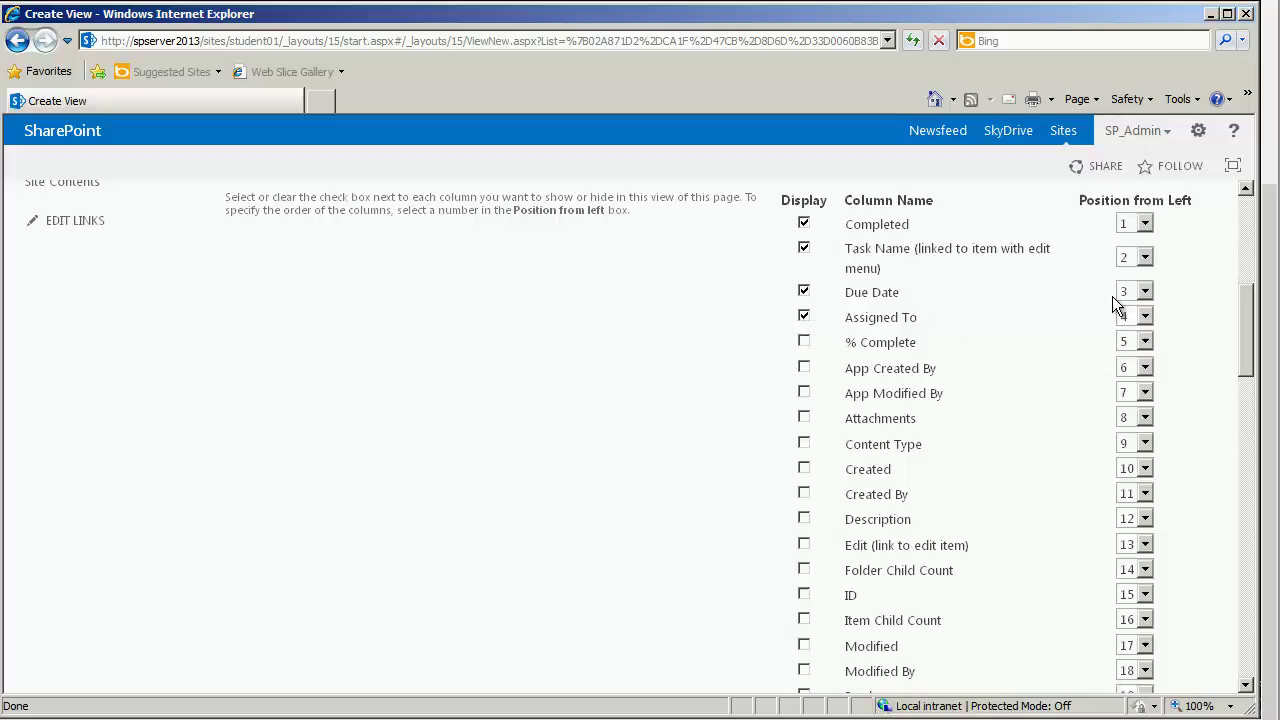
click(1146, 292)
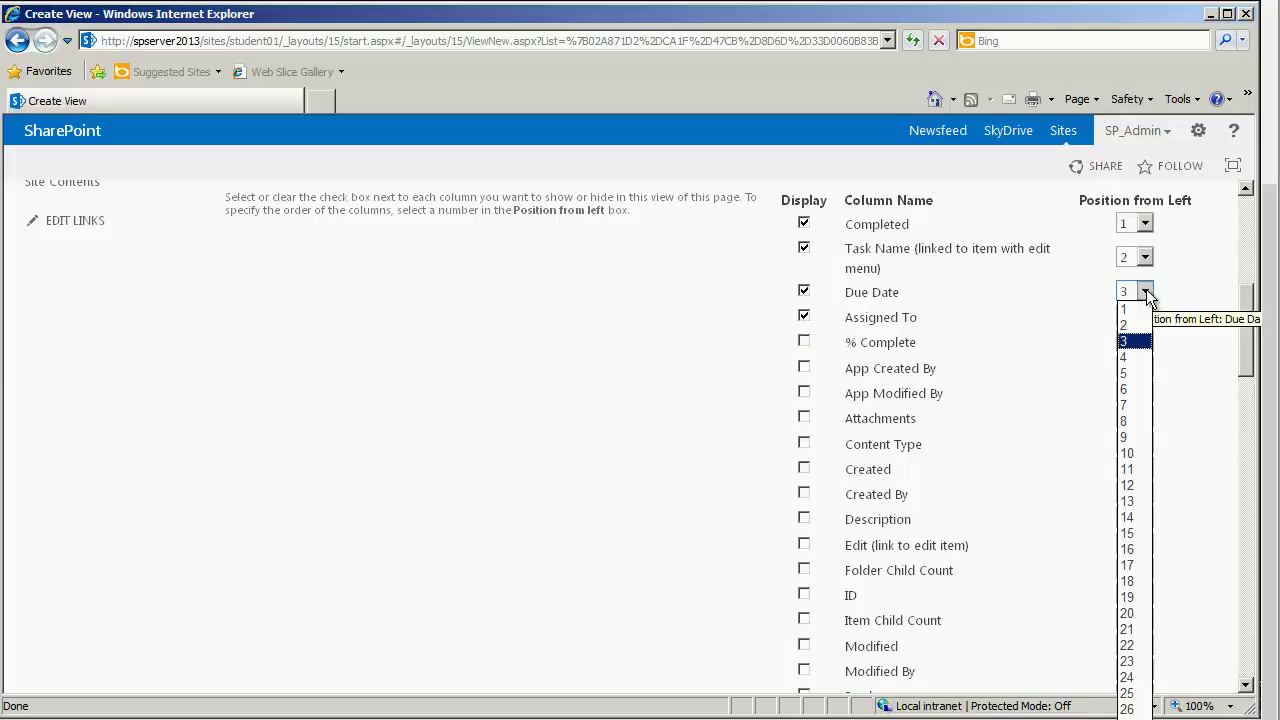
click(1142, 358)
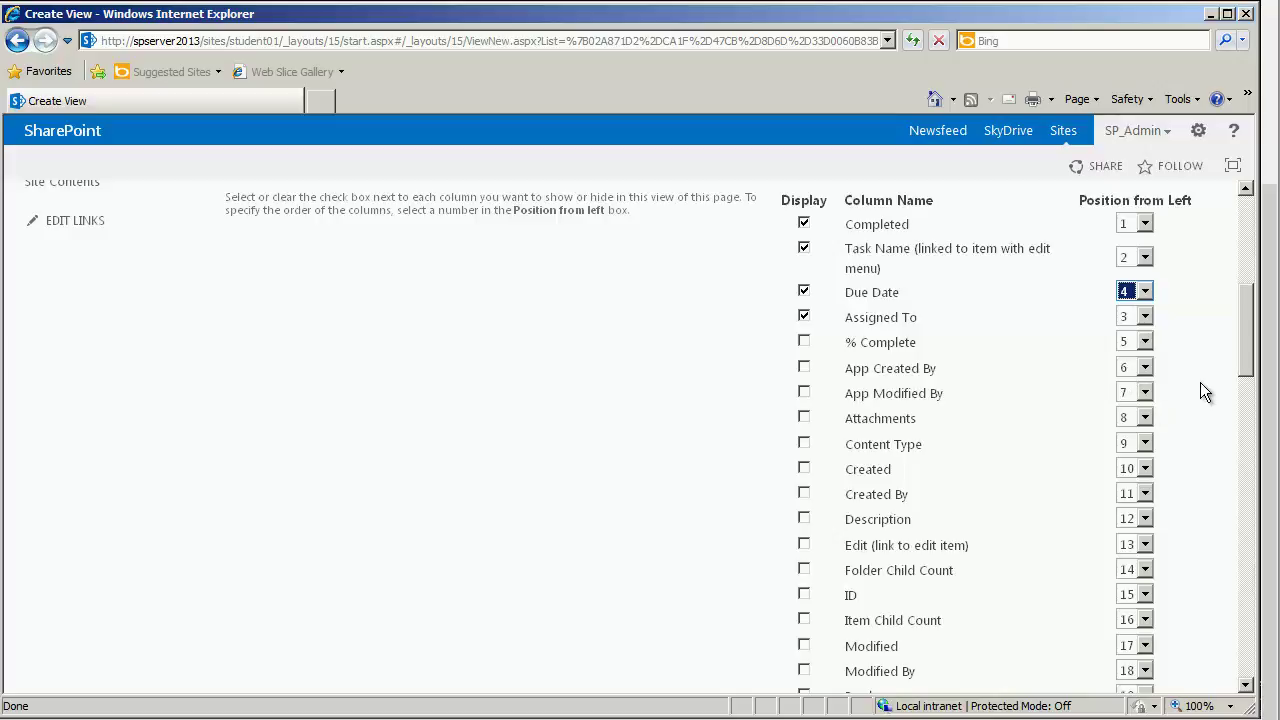
- Include the Task Status column in the view and set its position from left to 4
drag(1247, 333, 1245, 400)
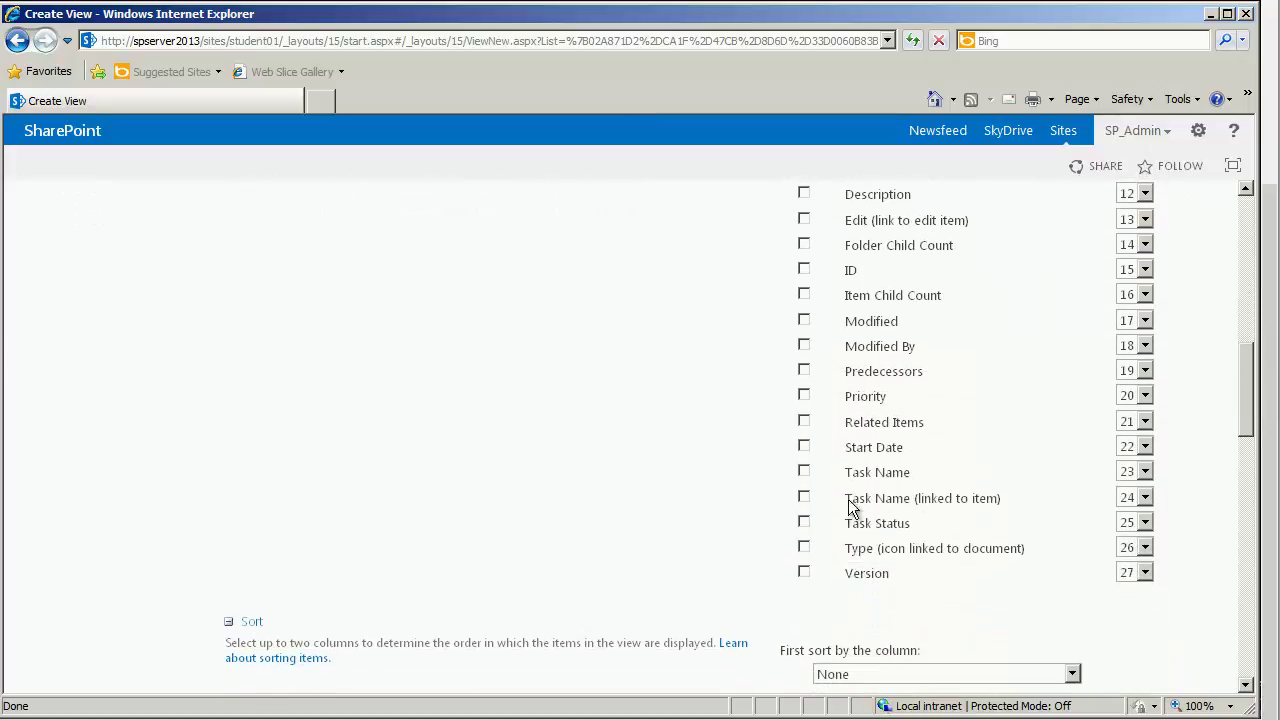
click(1145, 522)
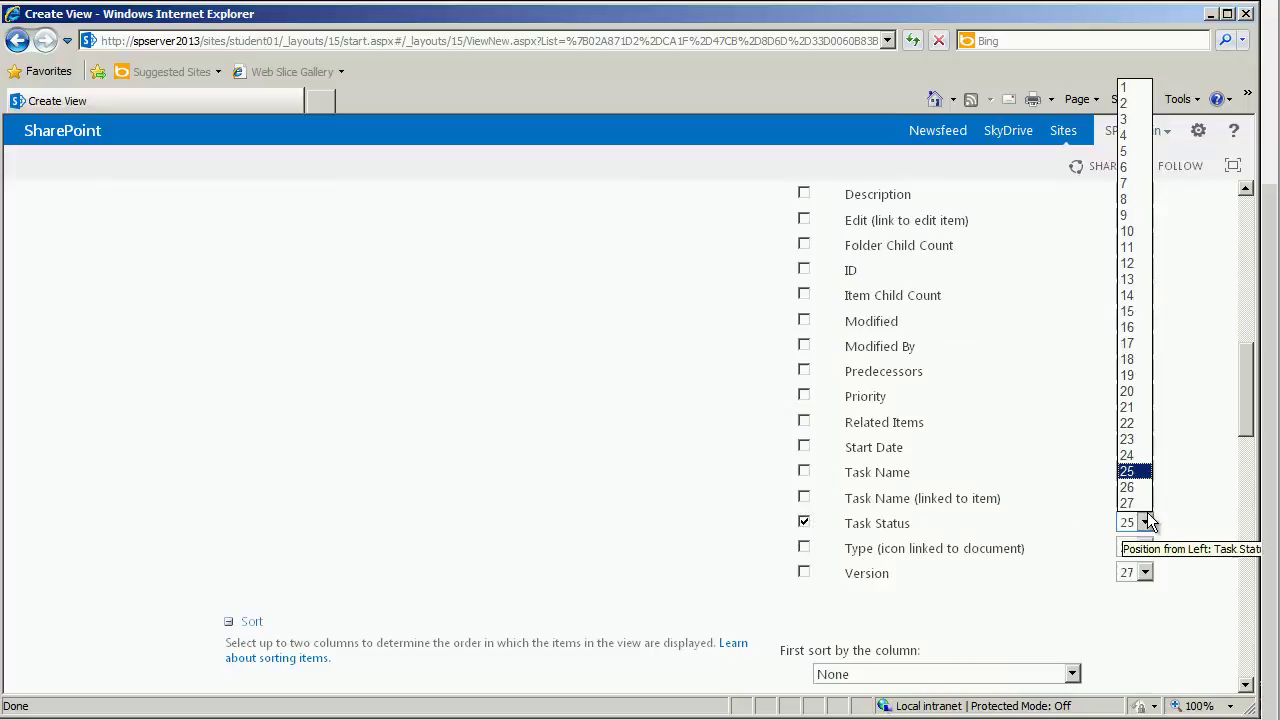
click(1136, 135)
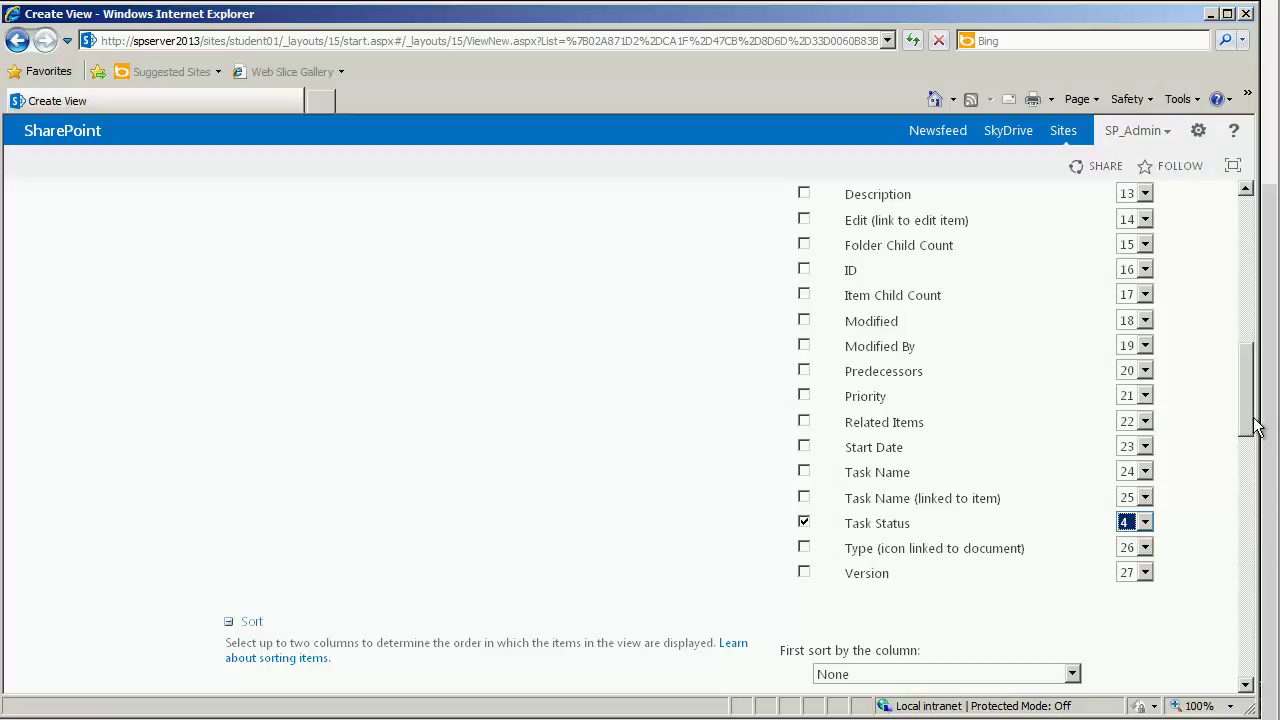
- Look through the columns available for the first sort level, and collapse the Sort section
mouse_move(1248, 423)
mouse_down()
mouse_move(1248, 343)
mouse_move(1254, 424)
mouse_up()
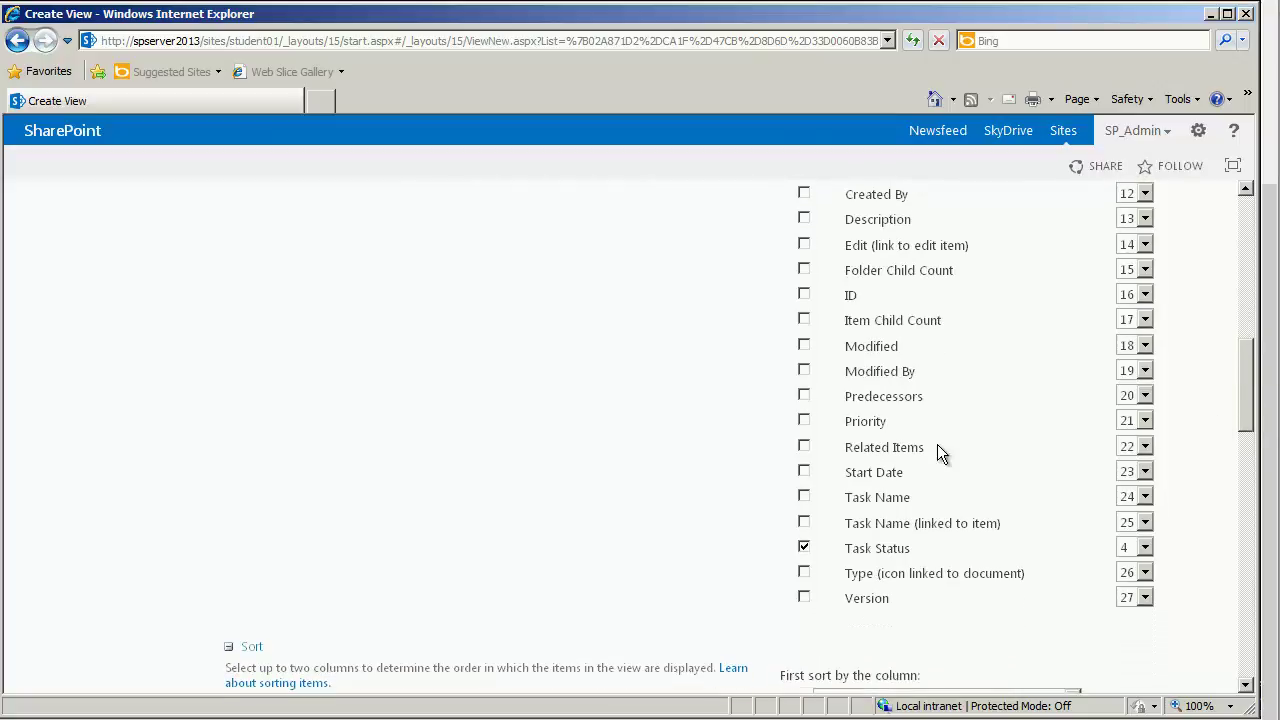
click(858, 474)
drag(1250, 422, 1250, 492)
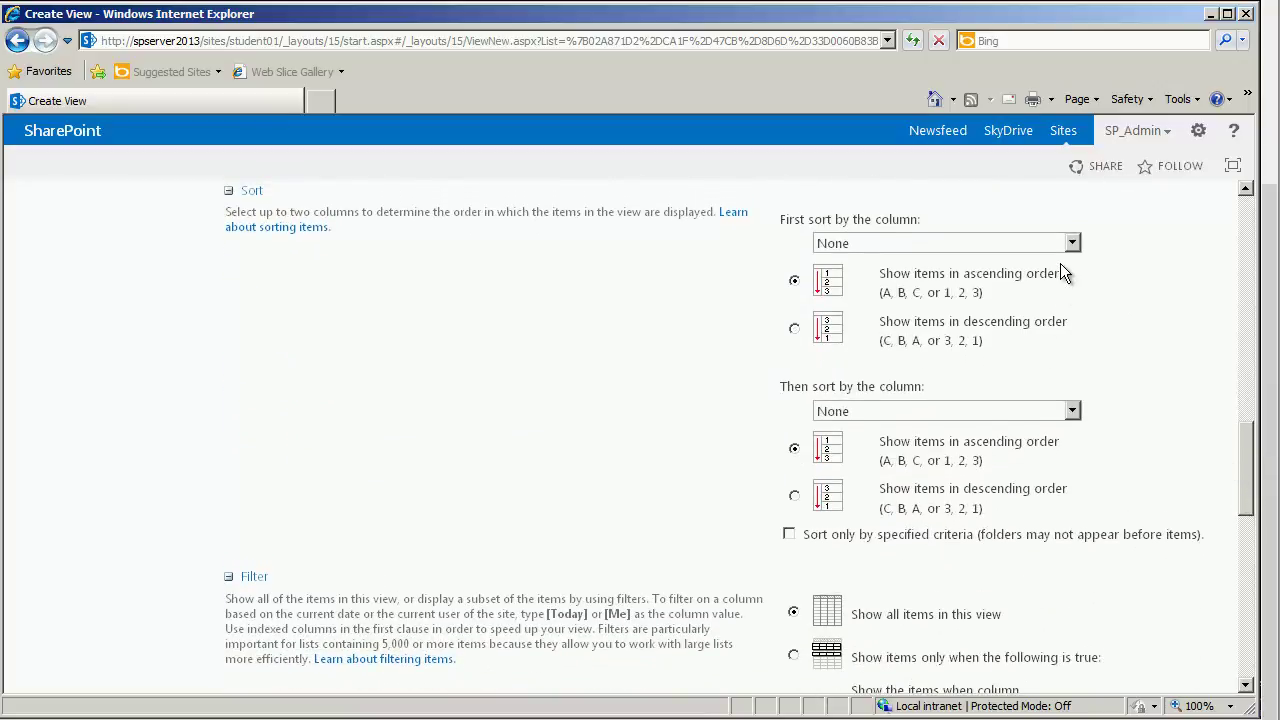
click(1070, 245)
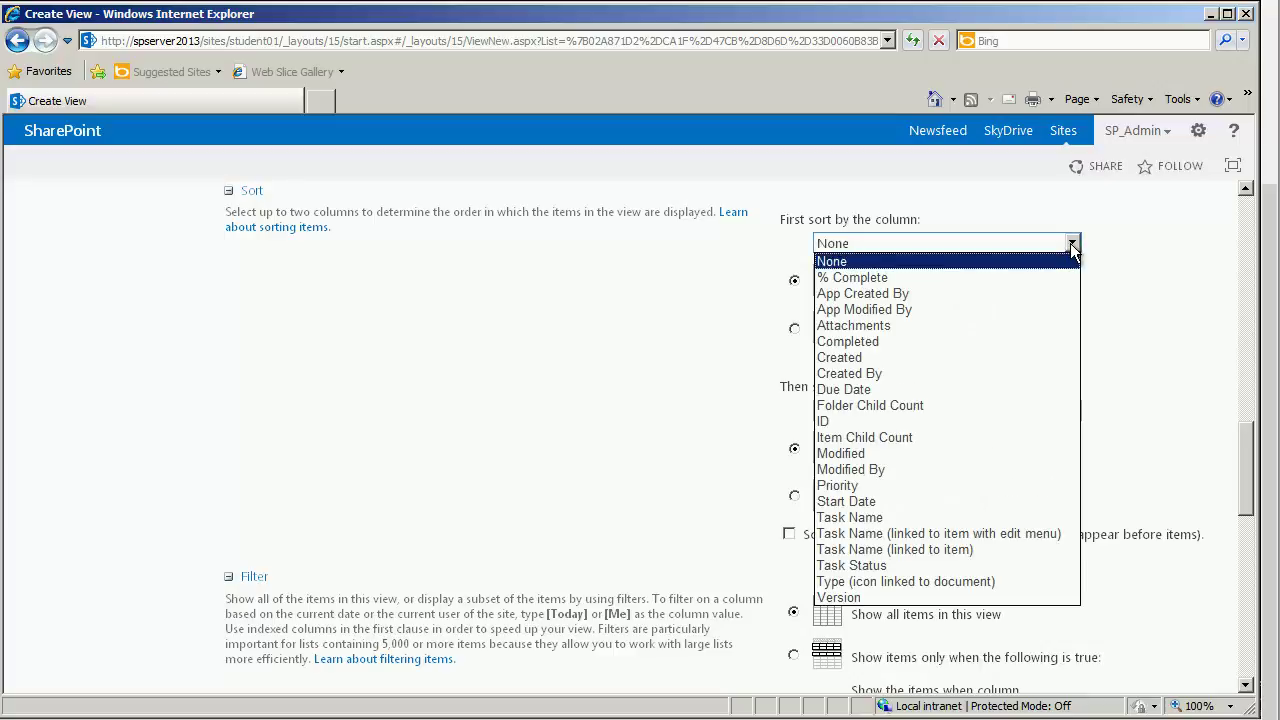
click(1071, 246)
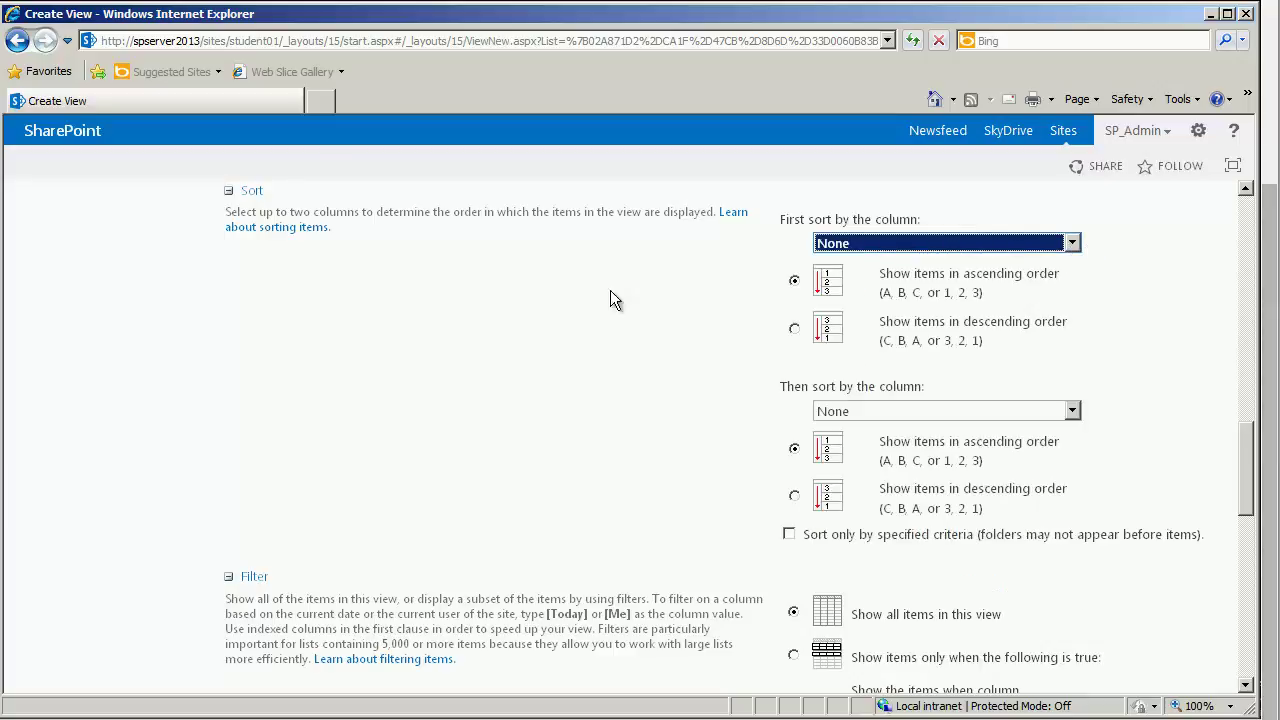
click(228, 190)
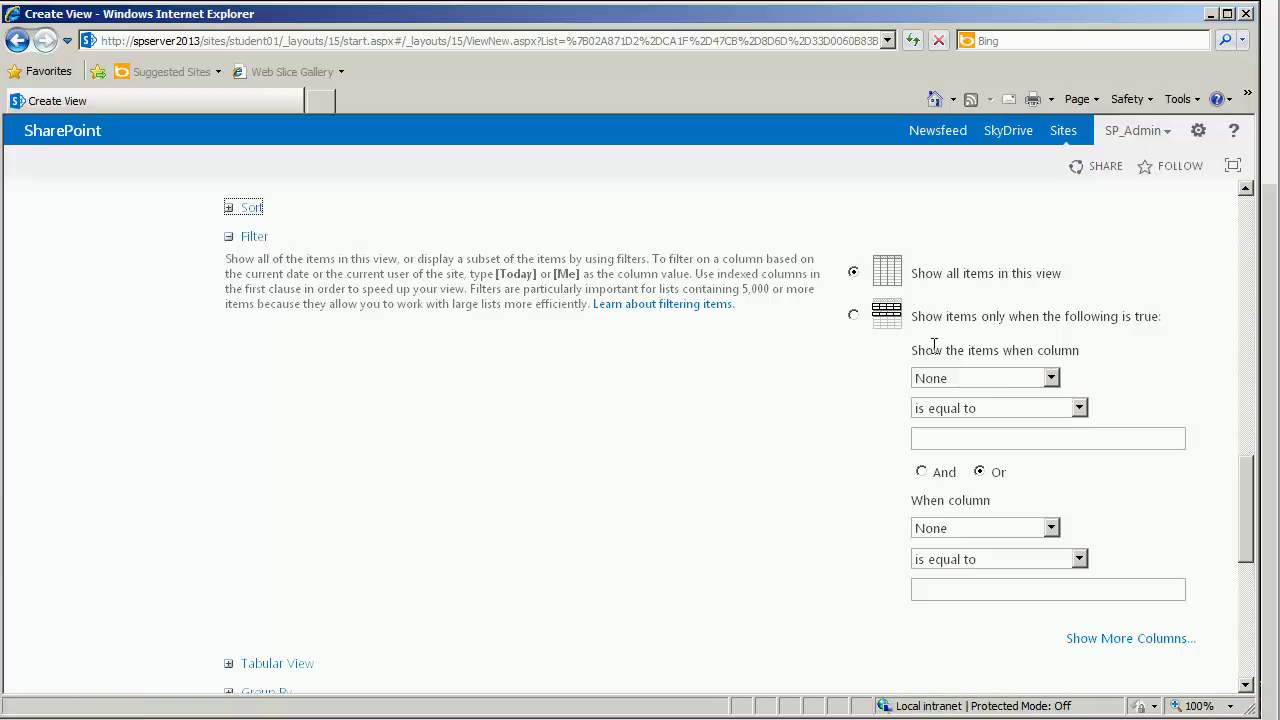
- Filter the view to show items only when Task Status is equal to In Progress
click(853, 316)
click(1052, 374)
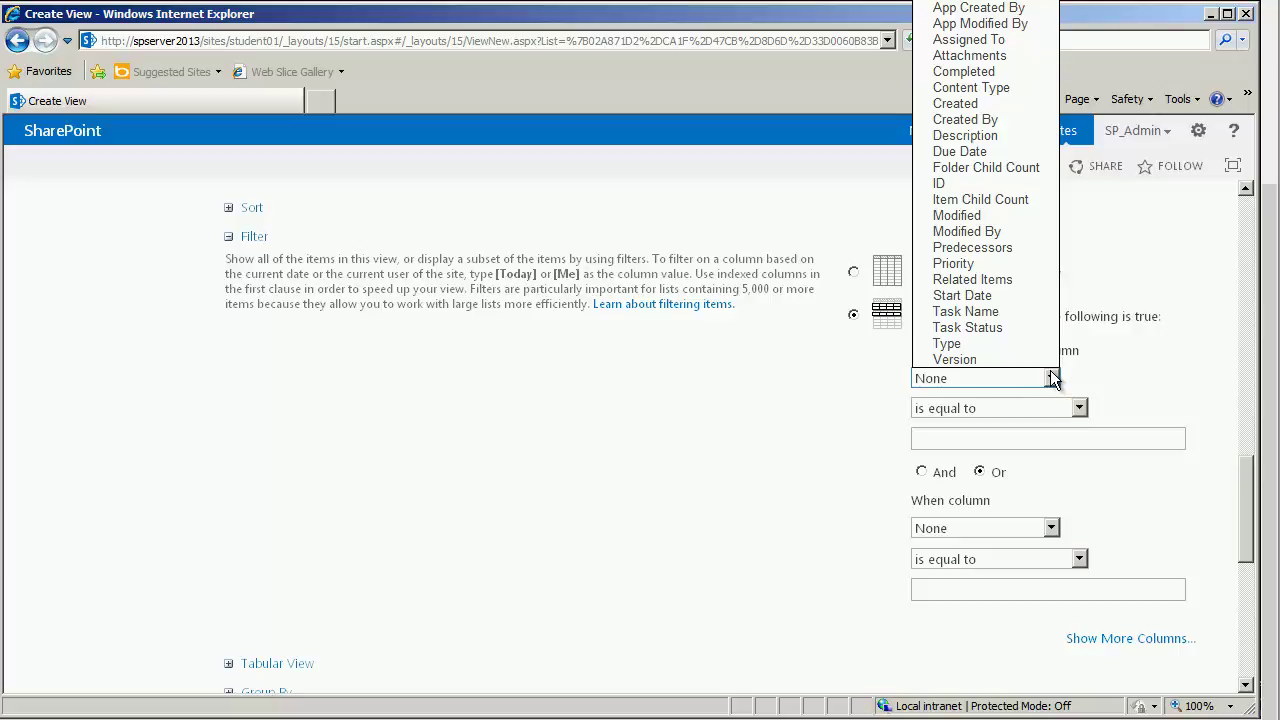
click(991, 327)
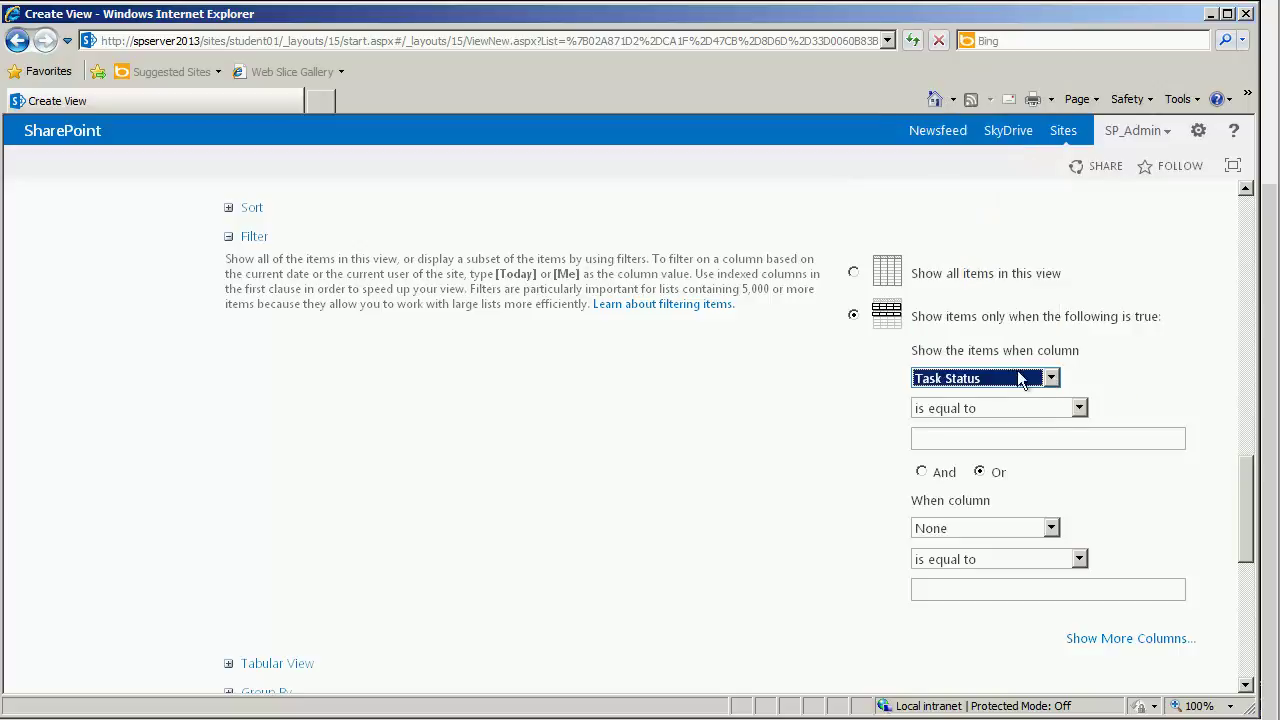
click(1078, 409)
click(1088, 428)
click(1058, 437)
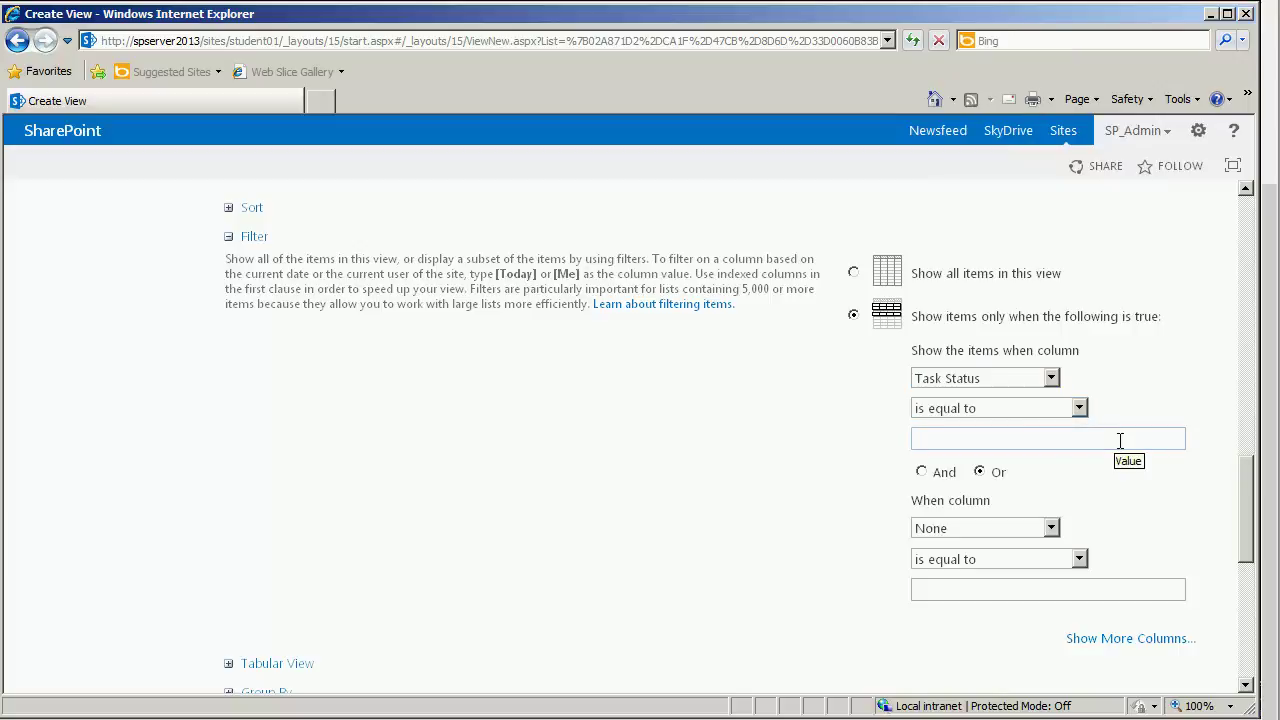
text(In Progress)
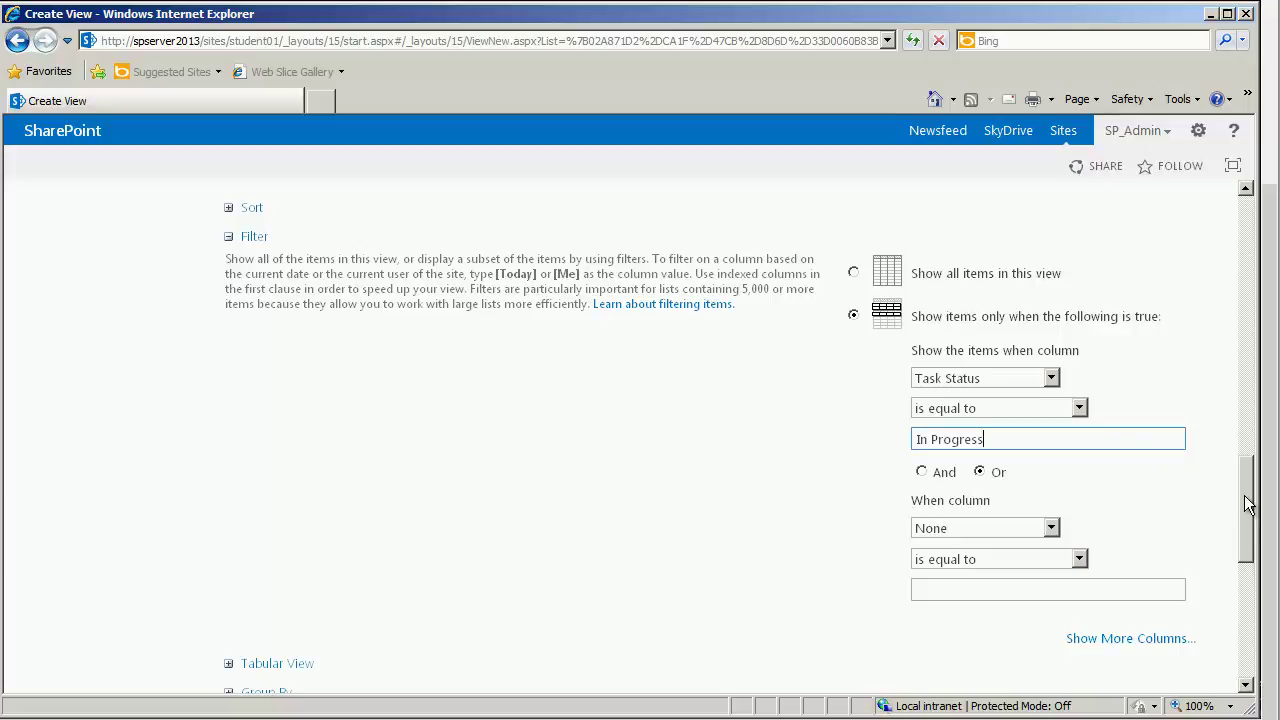
- Check the Tabular View setting and group the view's items first by the Priority column
drag(1247, 505, 1248, 579)
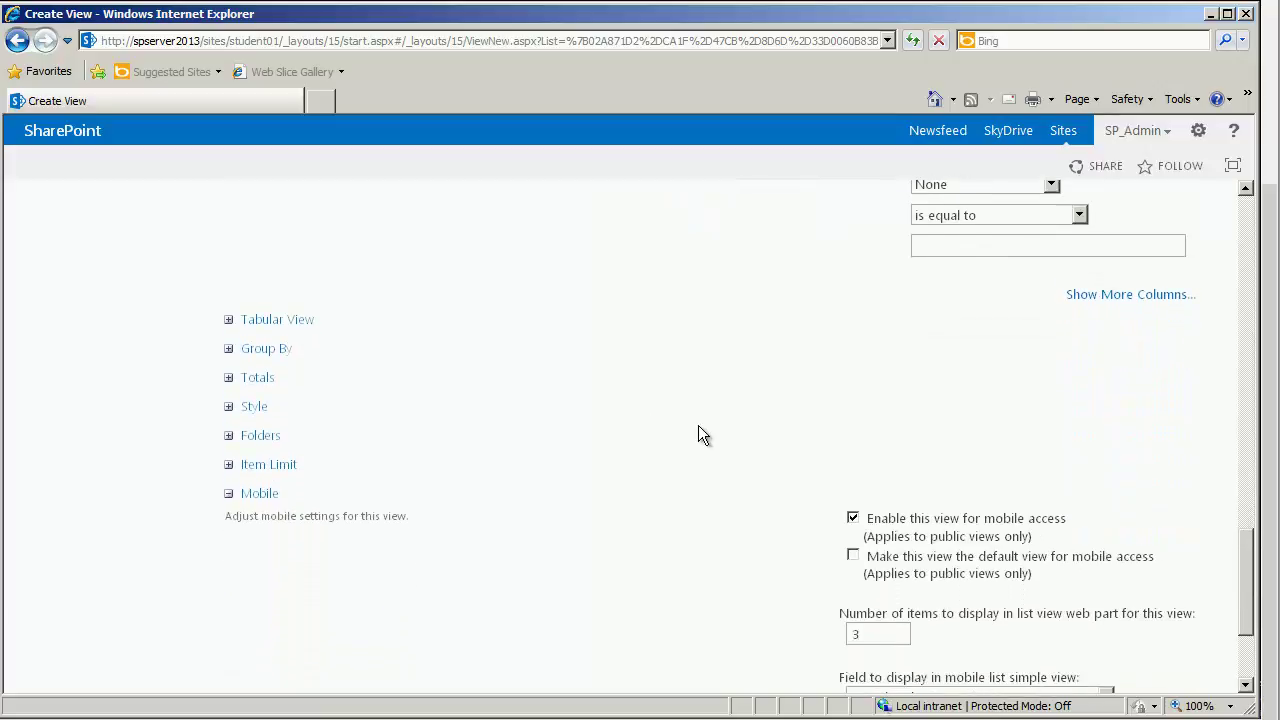
click(229, 322)
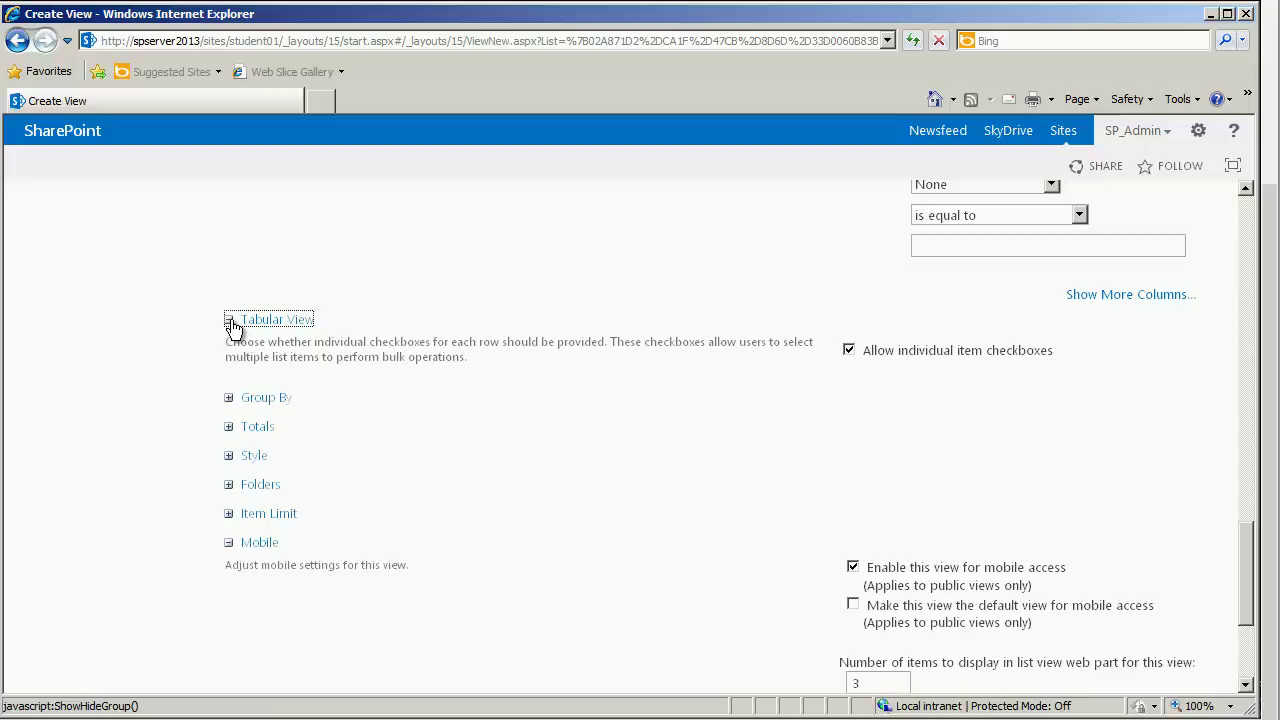
click(231, 324)
click(229, 350)
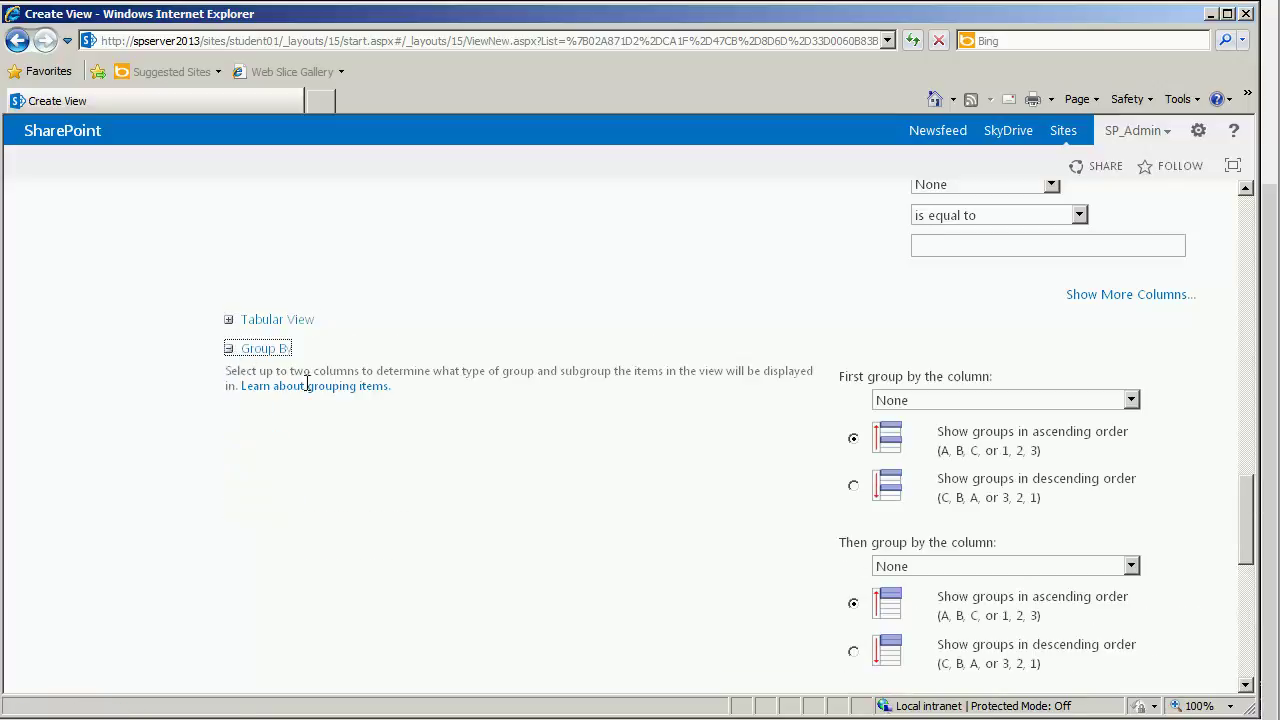
click(1001, 403)
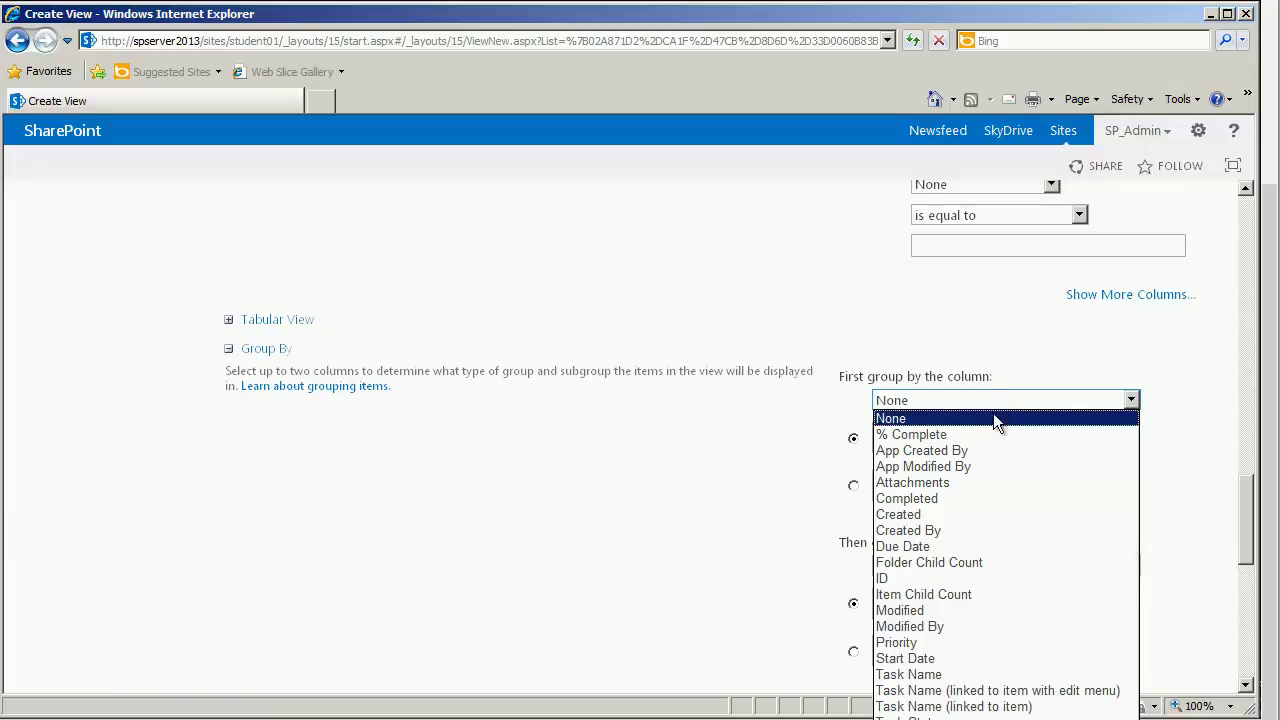
key(Return)
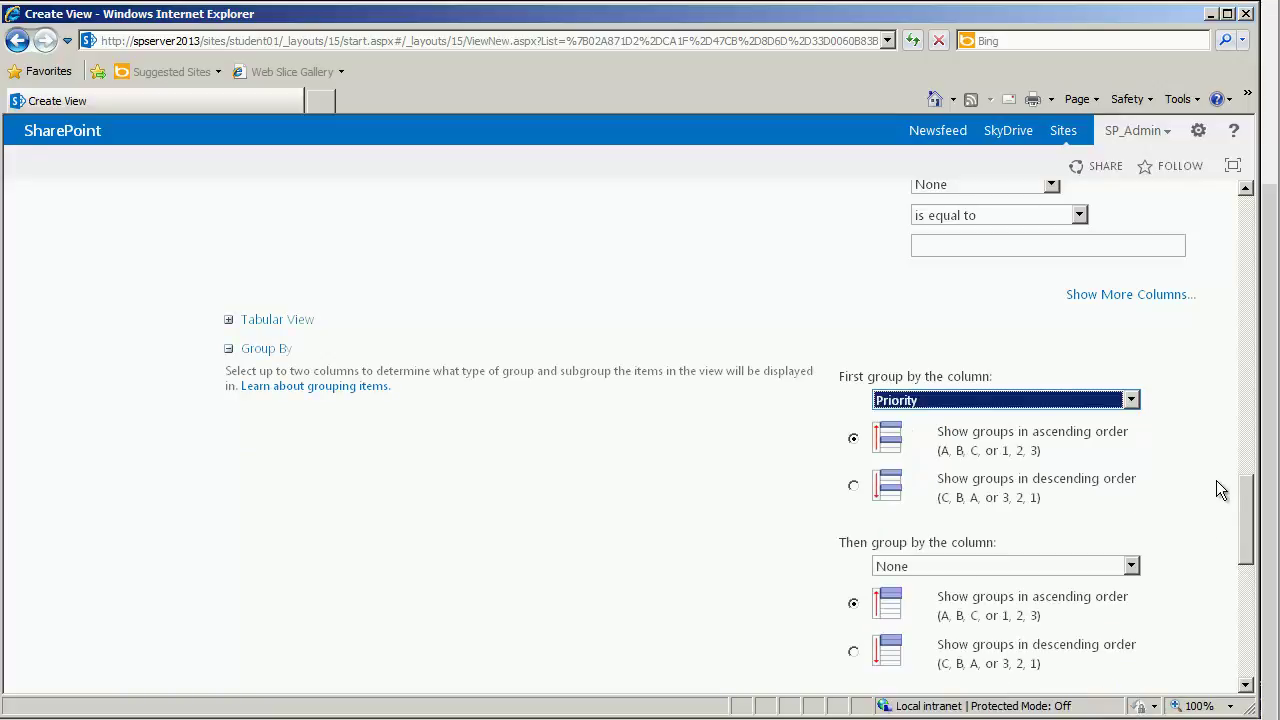
- Examine the Totals options offered for the Task Status, Task Name and Start Date columns
drag(1248, 486, 1246, 598)
click(232, 331)
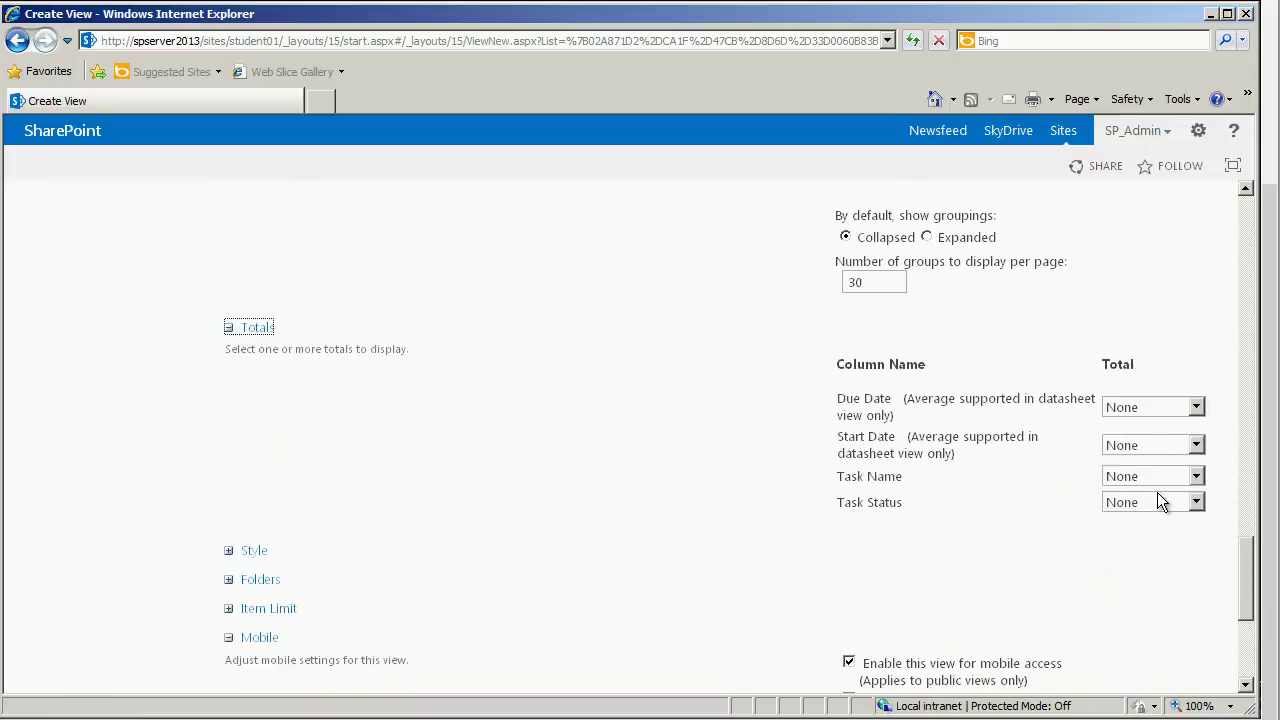
click(1193, 502)
click(1193, 502)
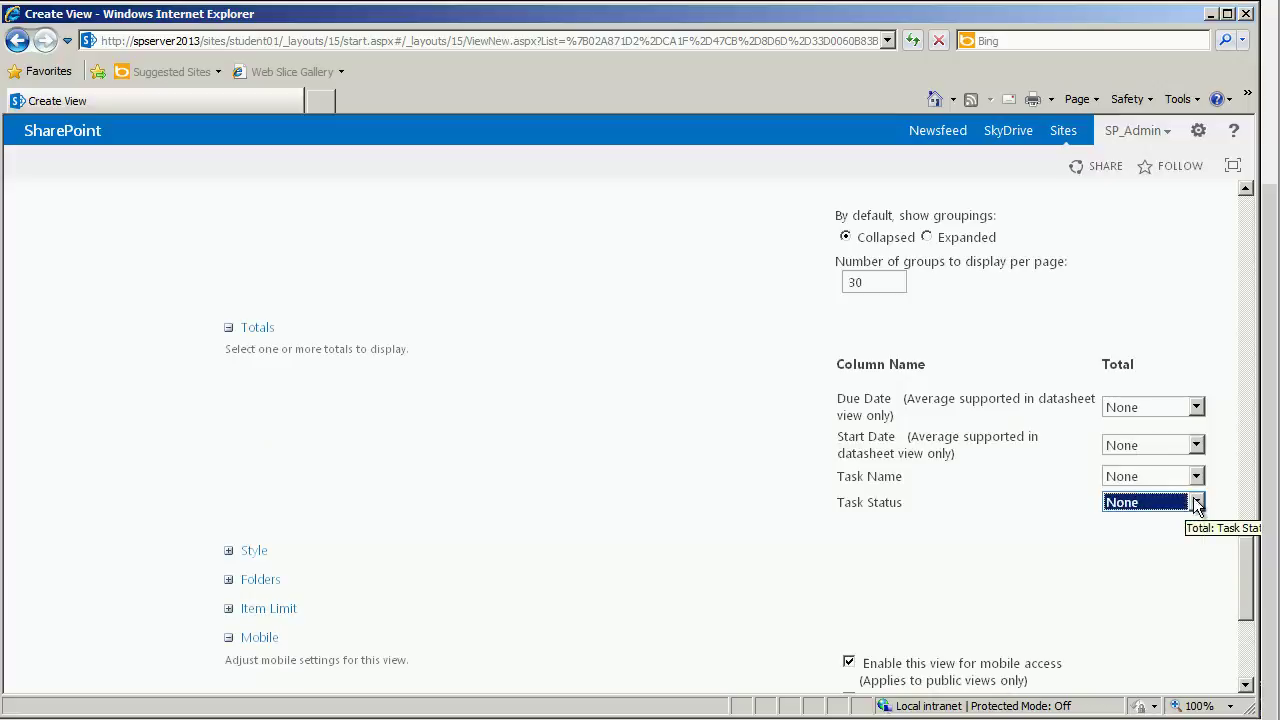
click(1197, 477)
click(1196, 446)
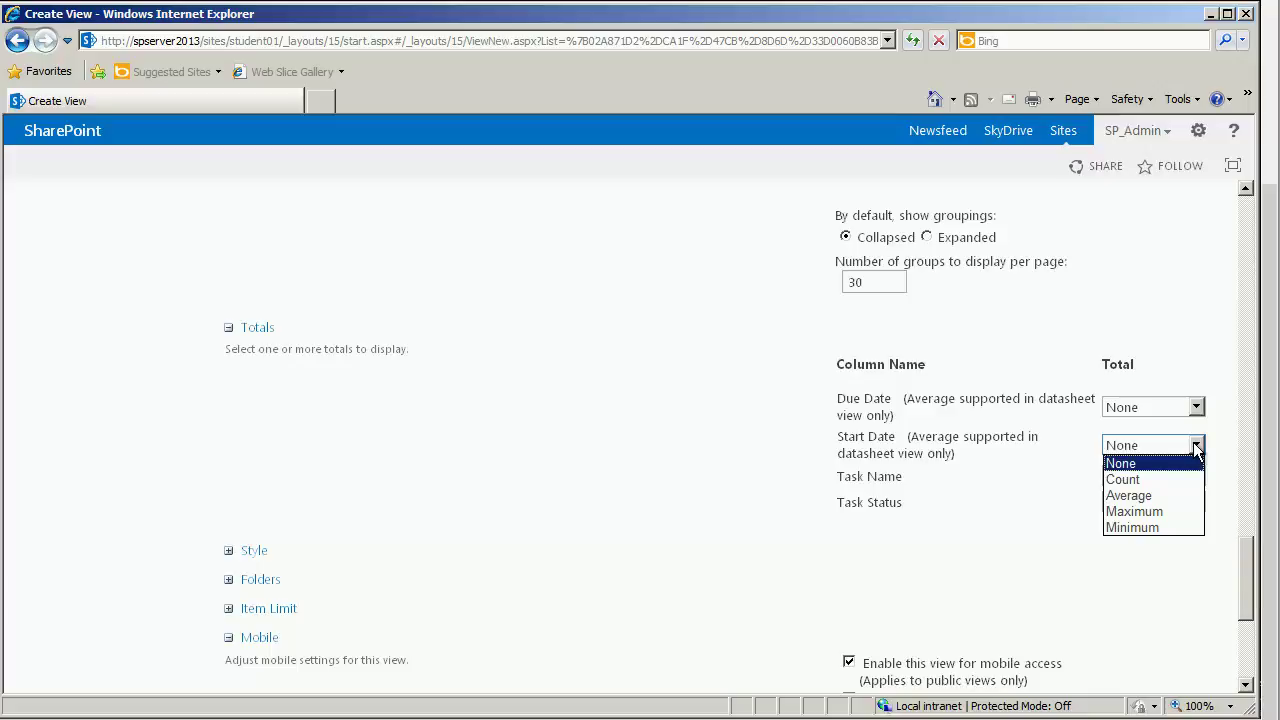
click(1193, 442)
- Set the view style to Basic Table
click(251, 565)
scroll(1248, 592, down, 3)
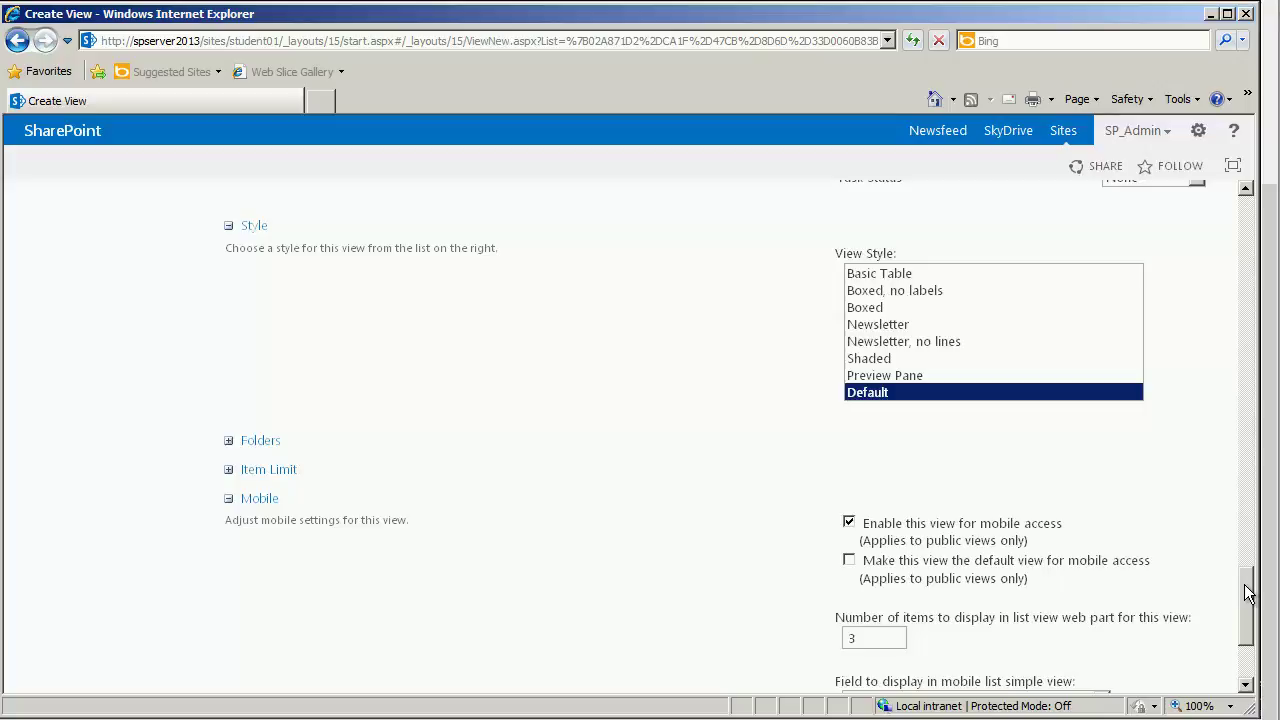
drag(1248, 592, 1234, 583)
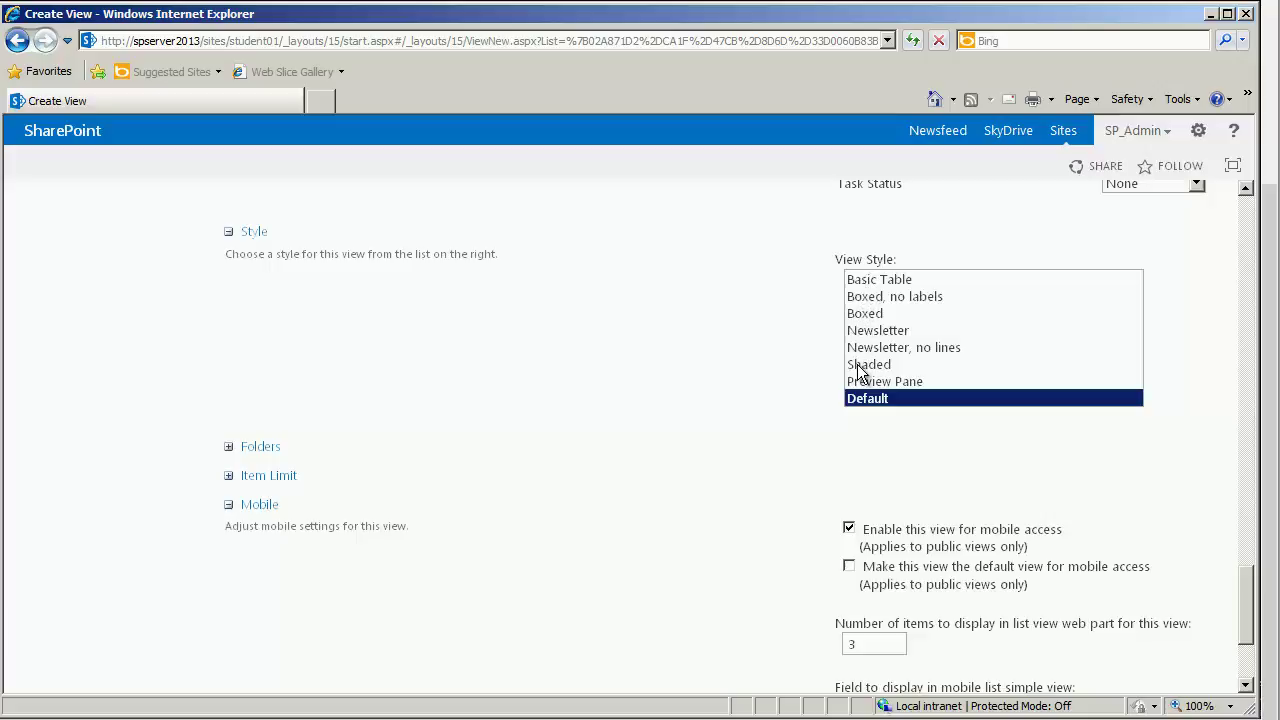
click(862, 282)
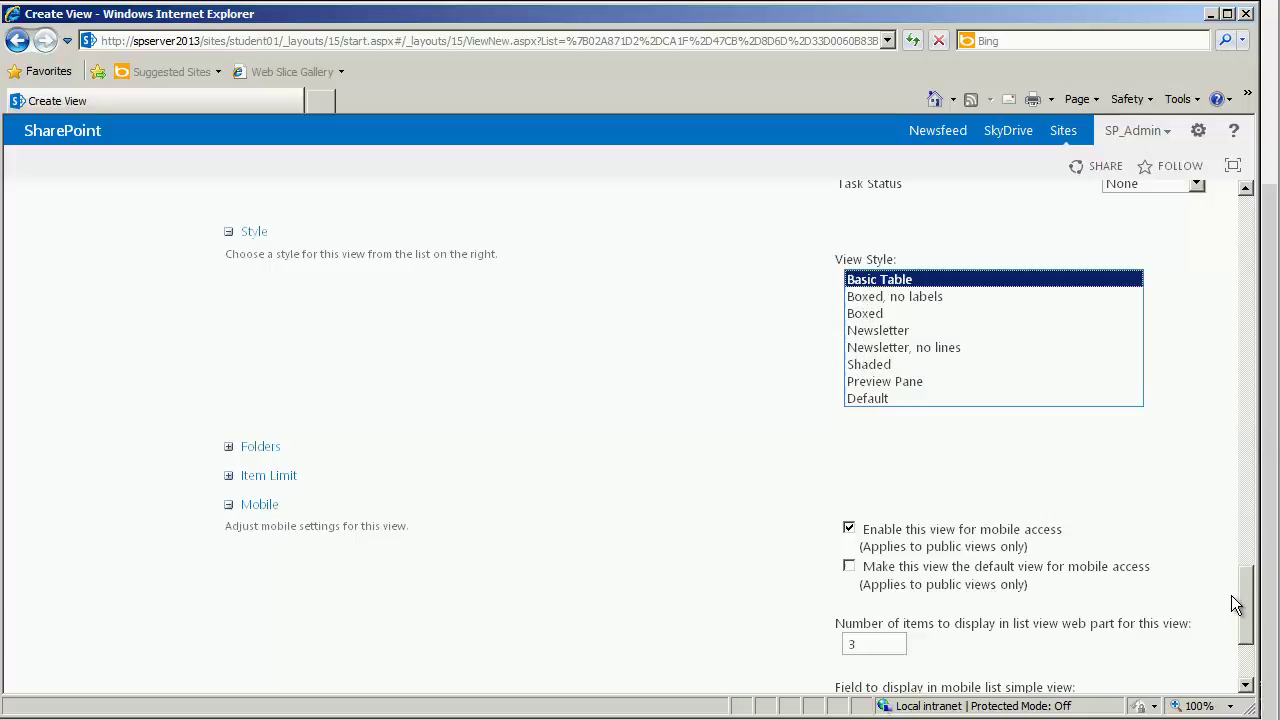
- Examine the Folders and Item Limit settings of the view, and collapse both sections again
scroll(1253, 612, down, 3)
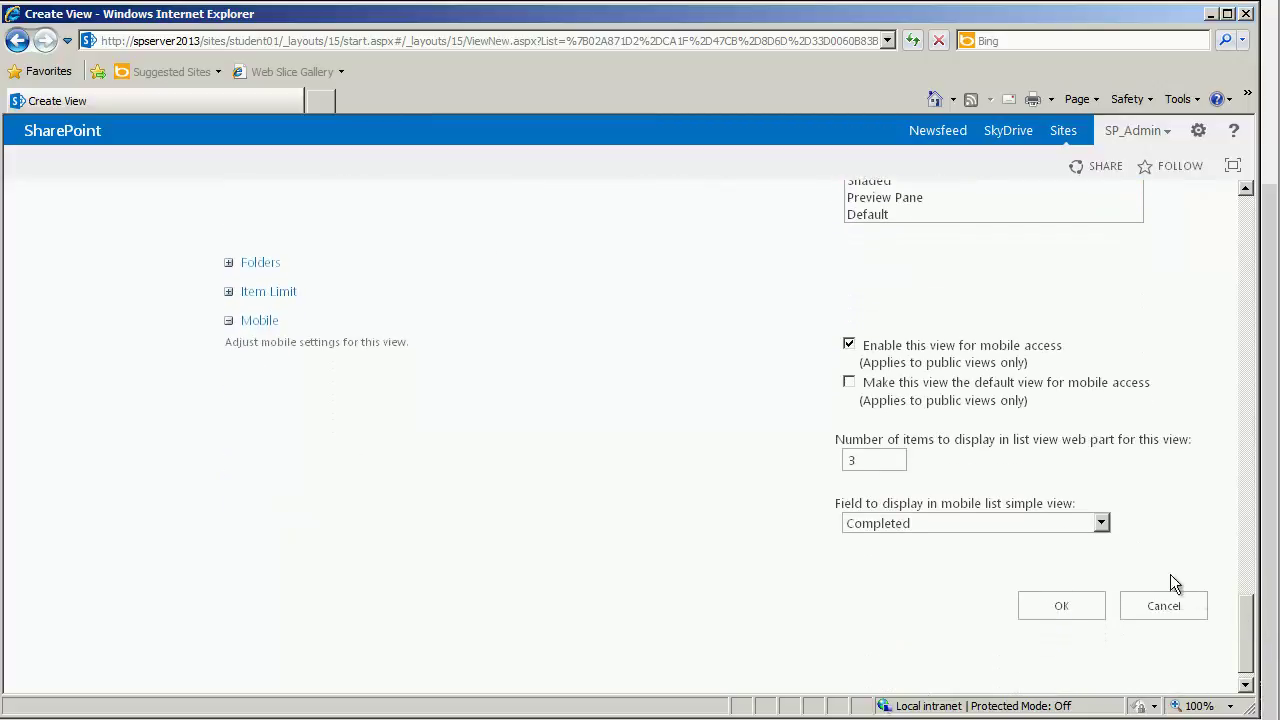
click(229, 264)
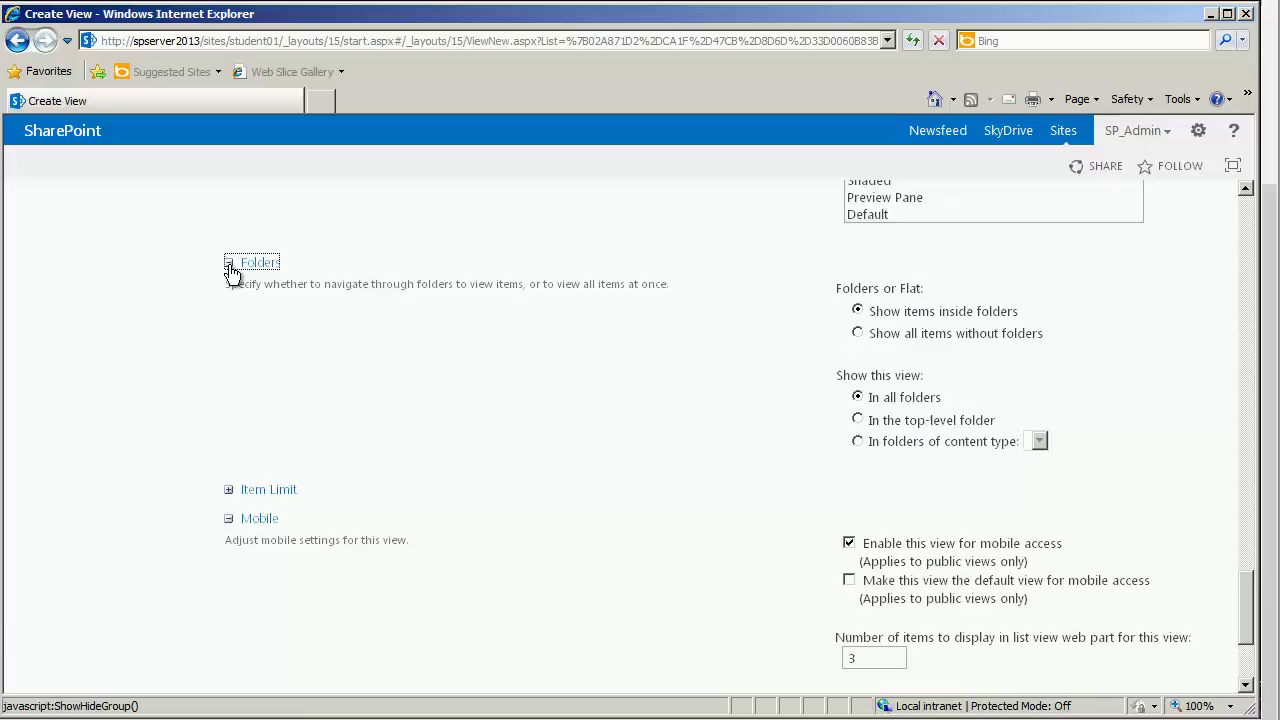
click(229, 266)
click(231, 294)
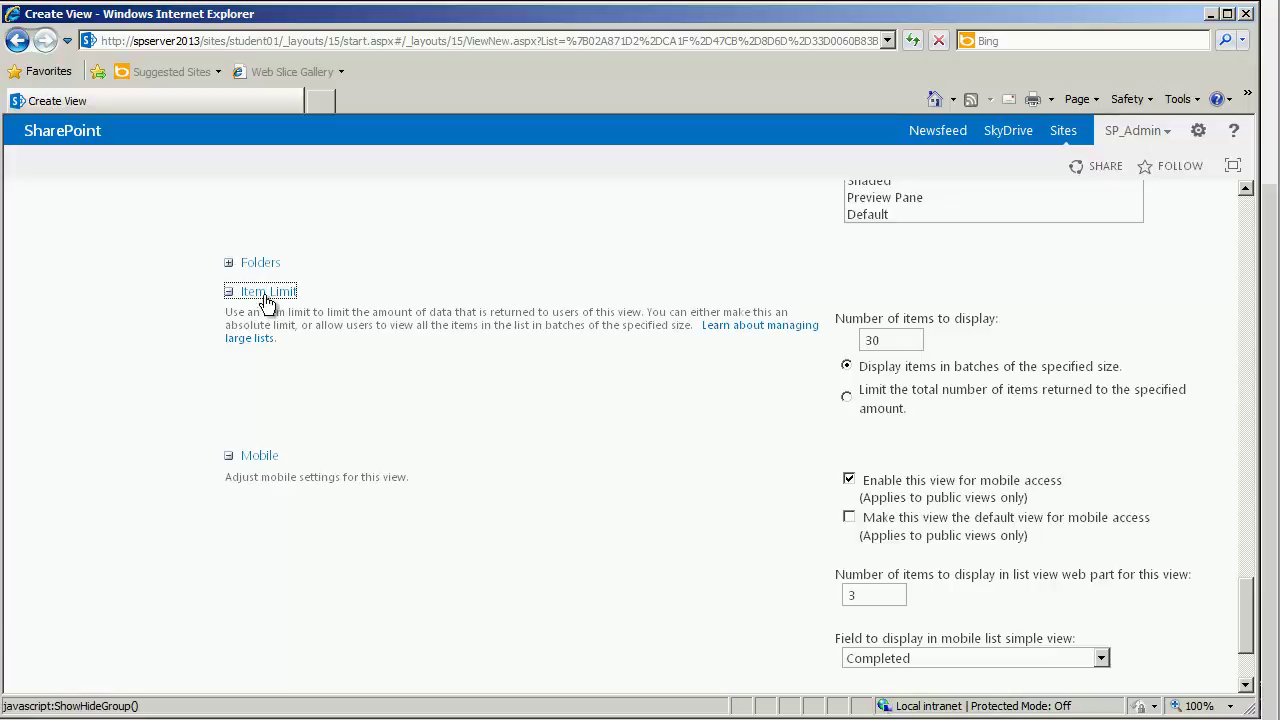
click(230, 292)
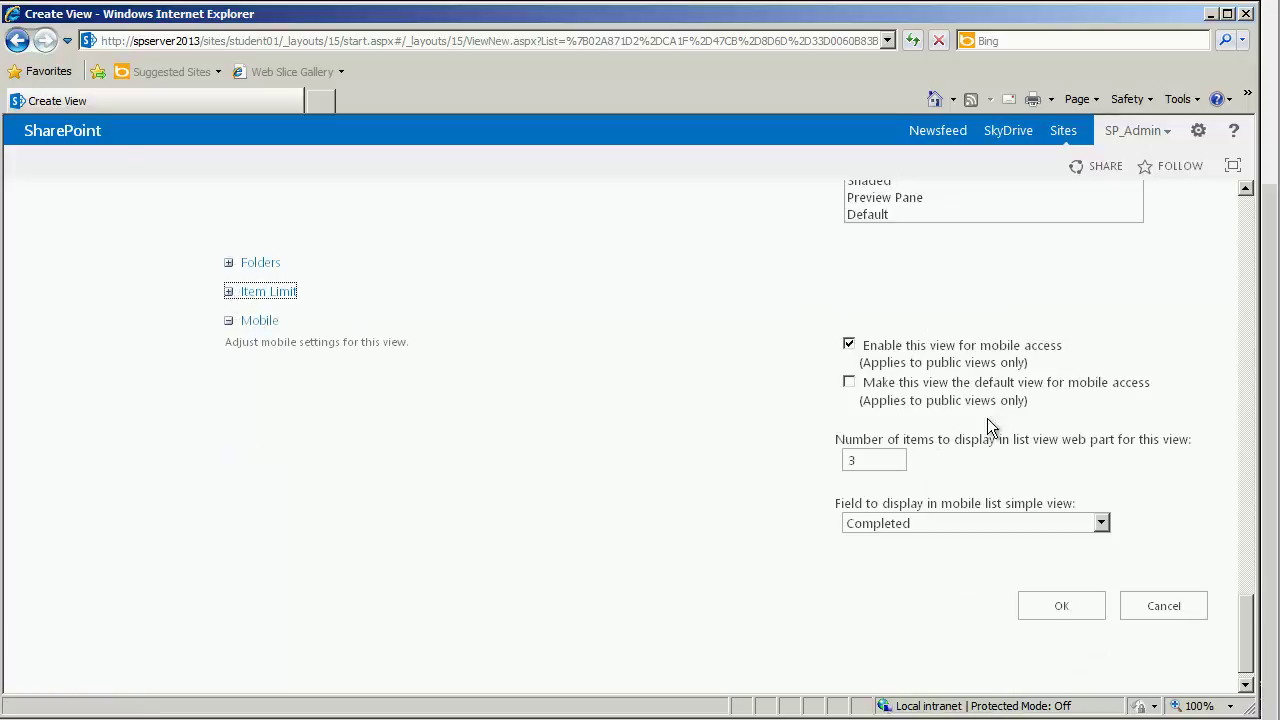
- Disable mobile access for the In Progress view and create the view
click(849, 344)
drag(1252, 620, 1248, 650)
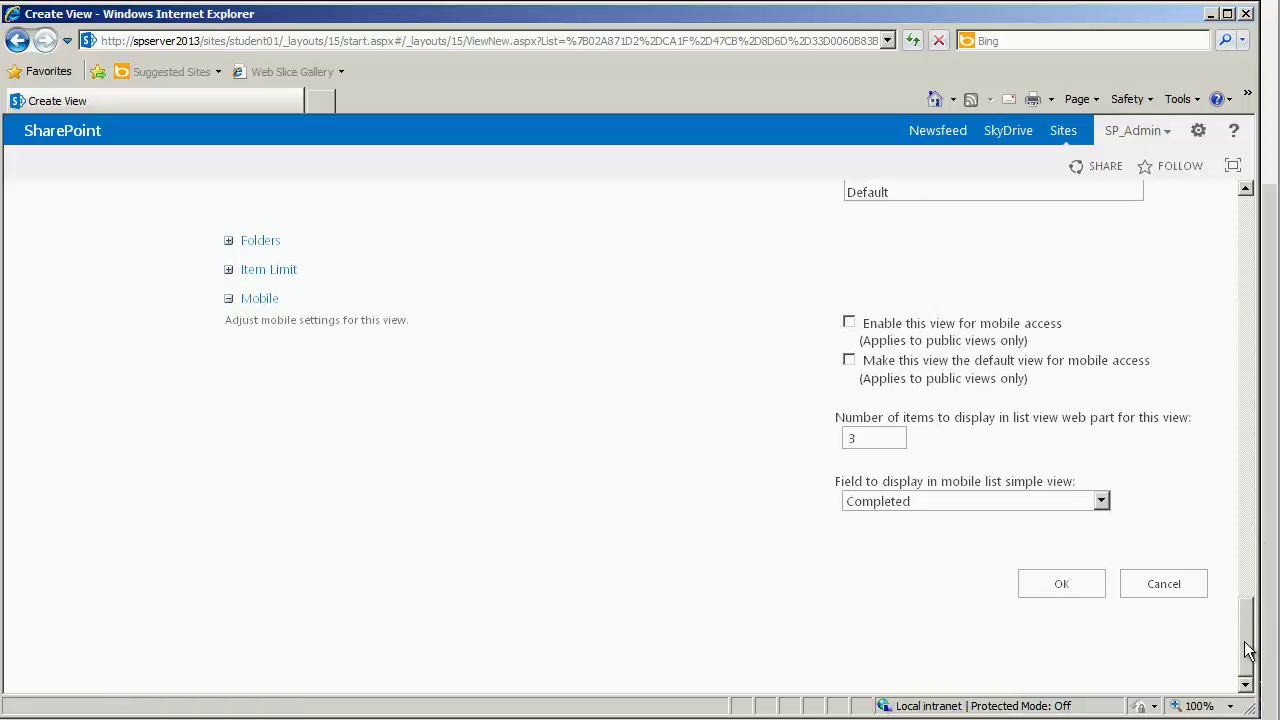
click(1066, 583)
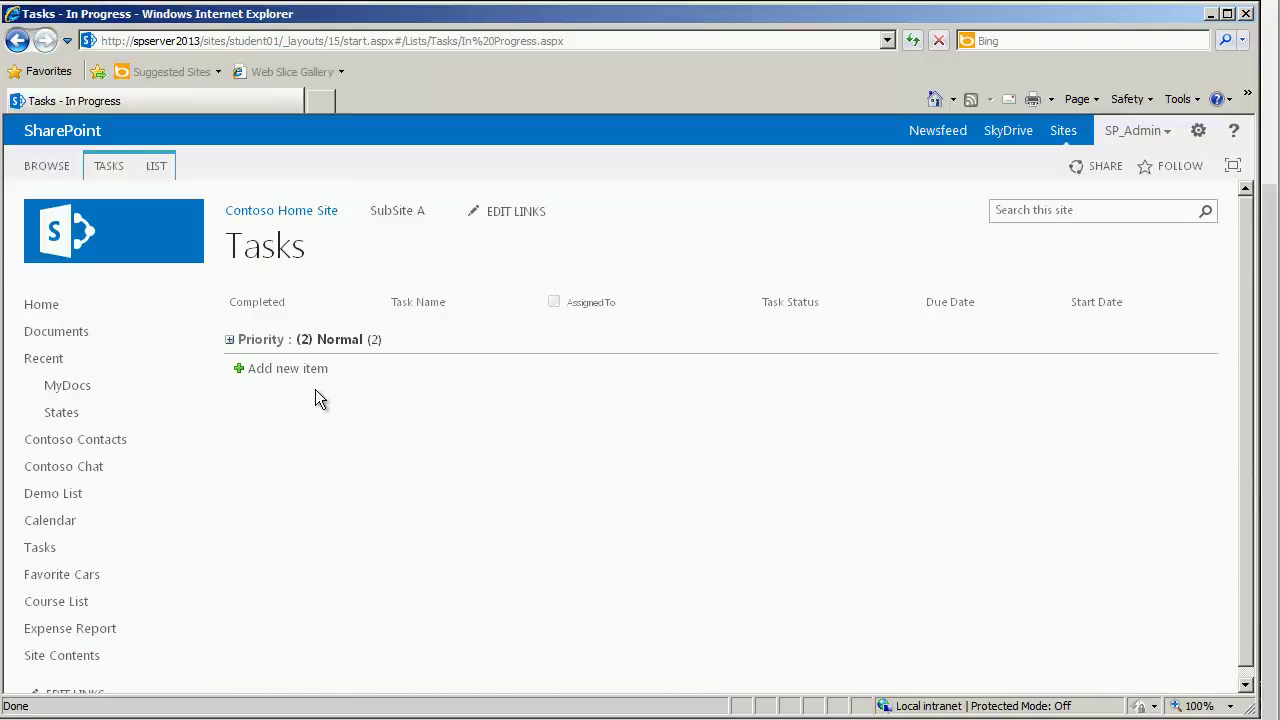
- Change the Send report task from the Normal priority group to (1) High priority, save it, and expand the High group
click(230, 340)
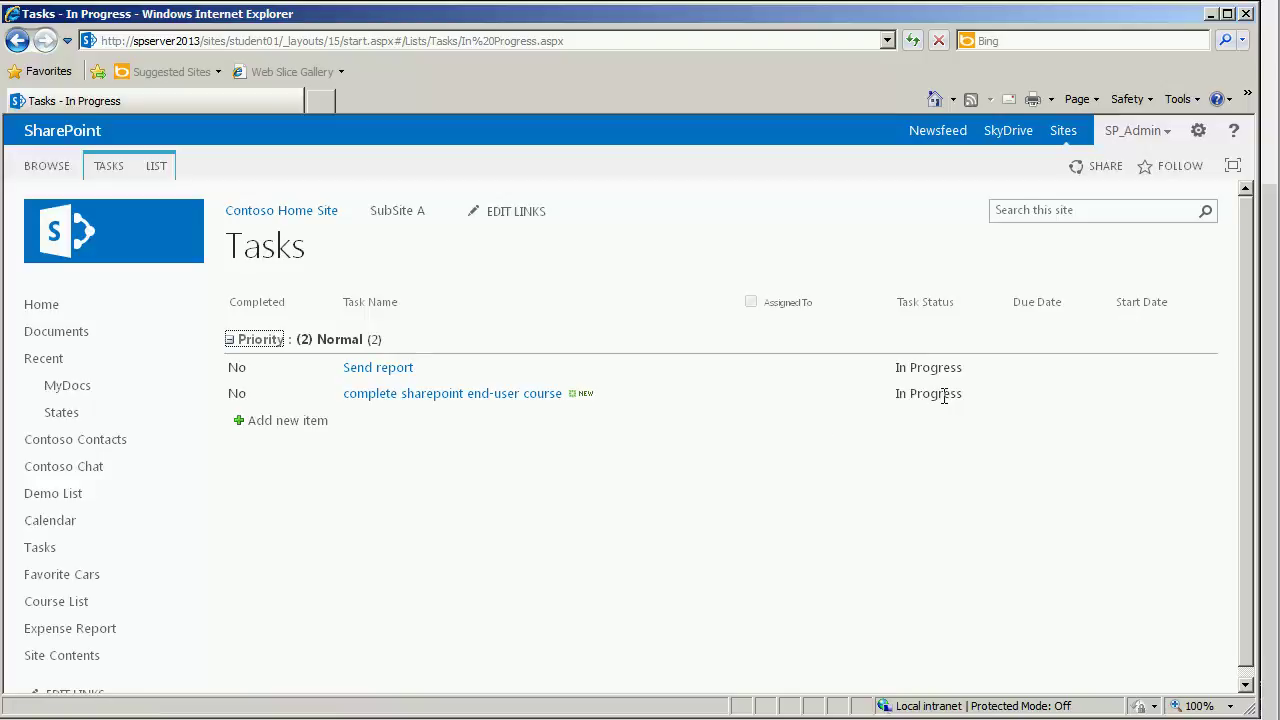
click(375, 376)
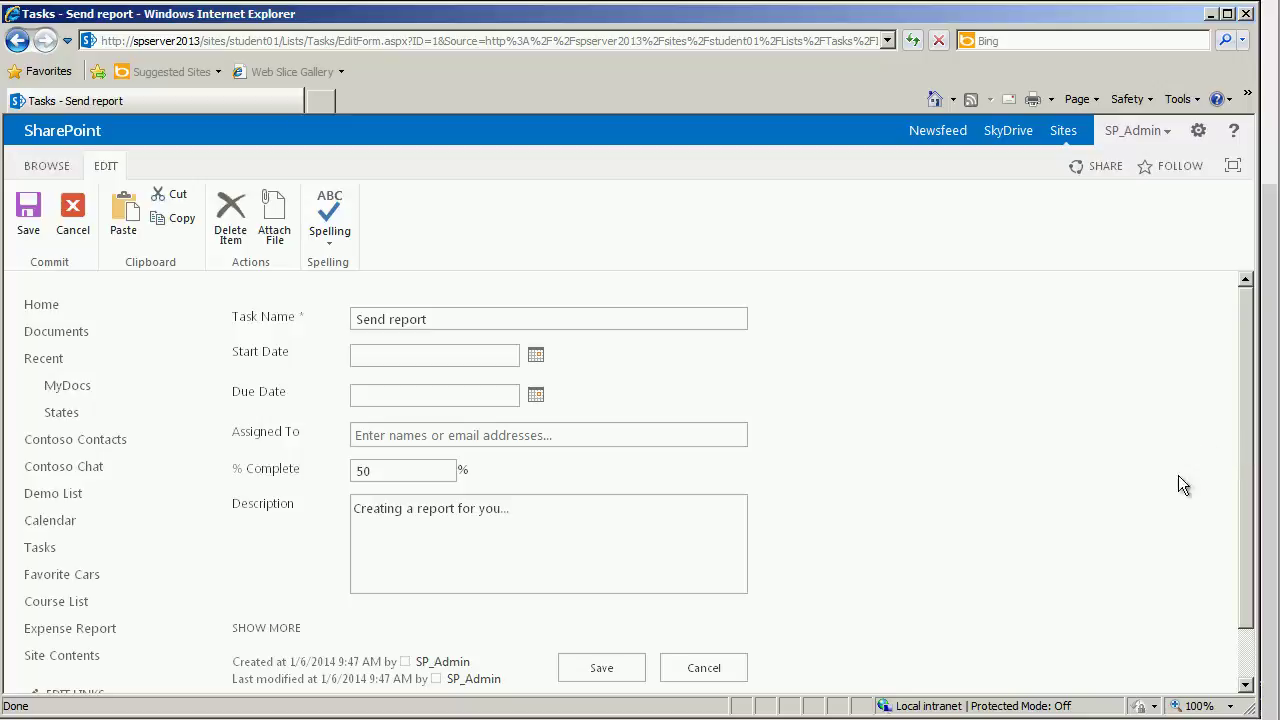
scroll(1240, 480, down, 2)
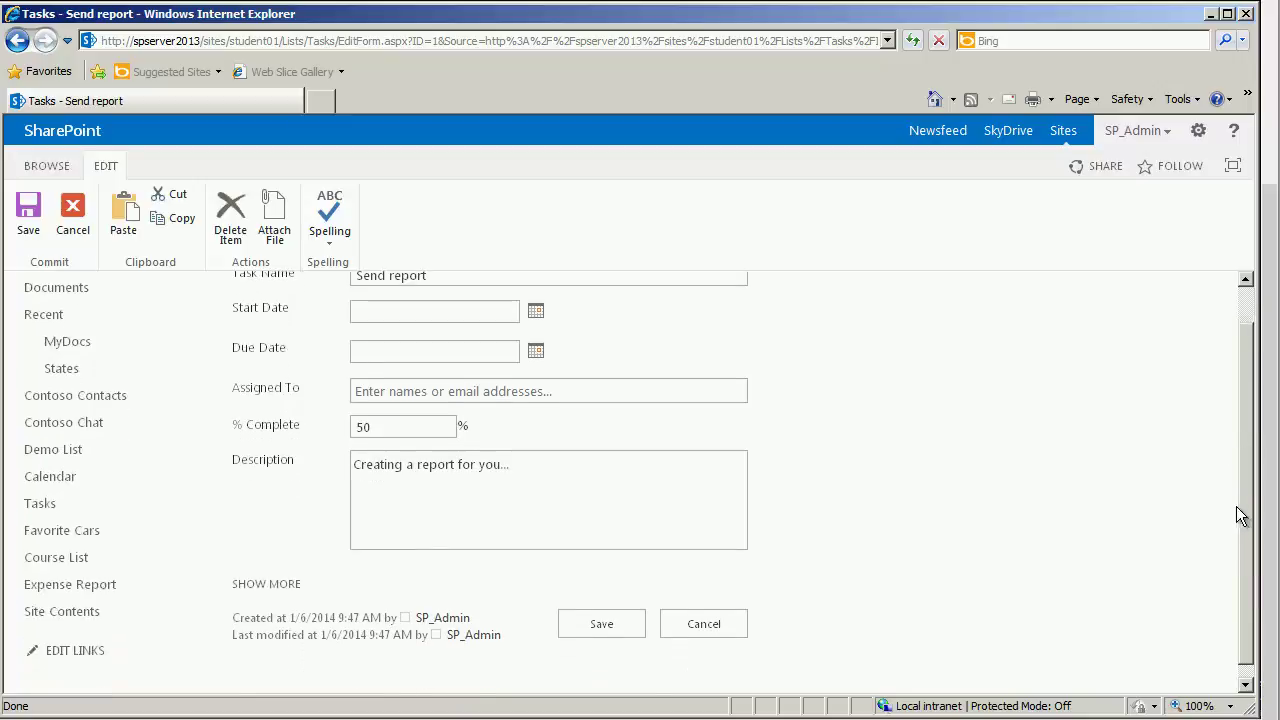
click(266, 568)
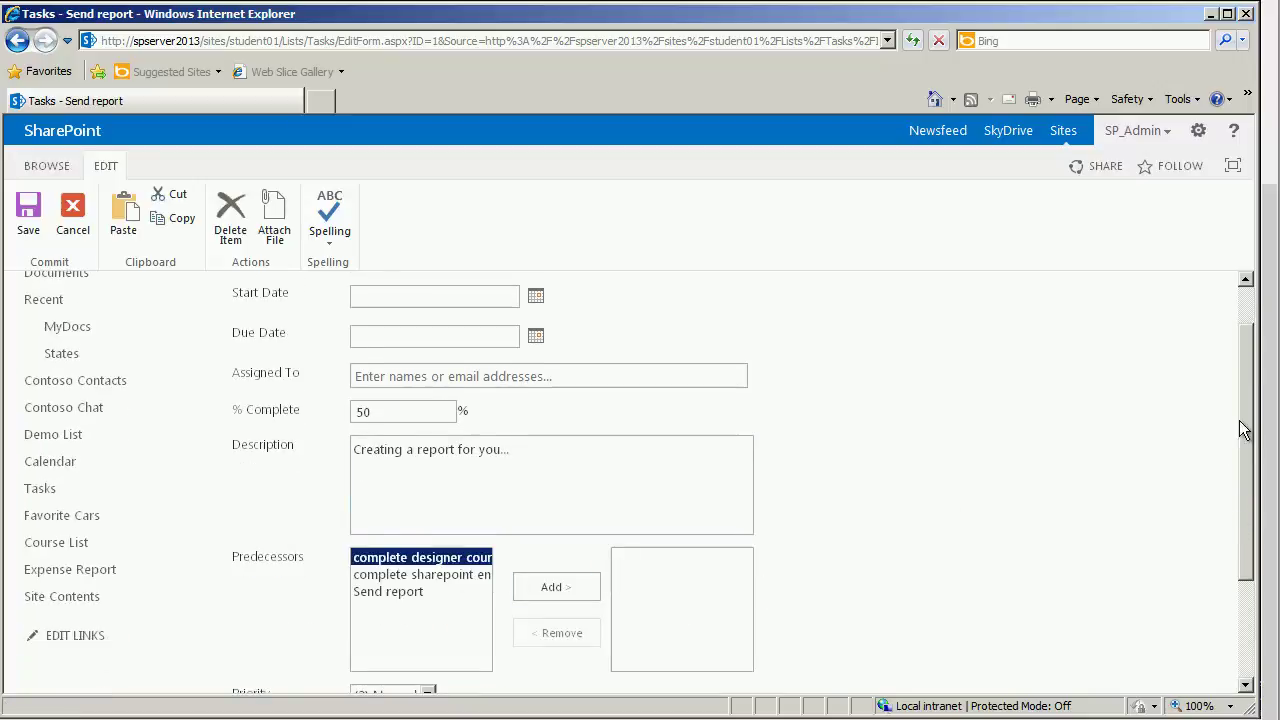
drag(1245, 430, 1228, 532)
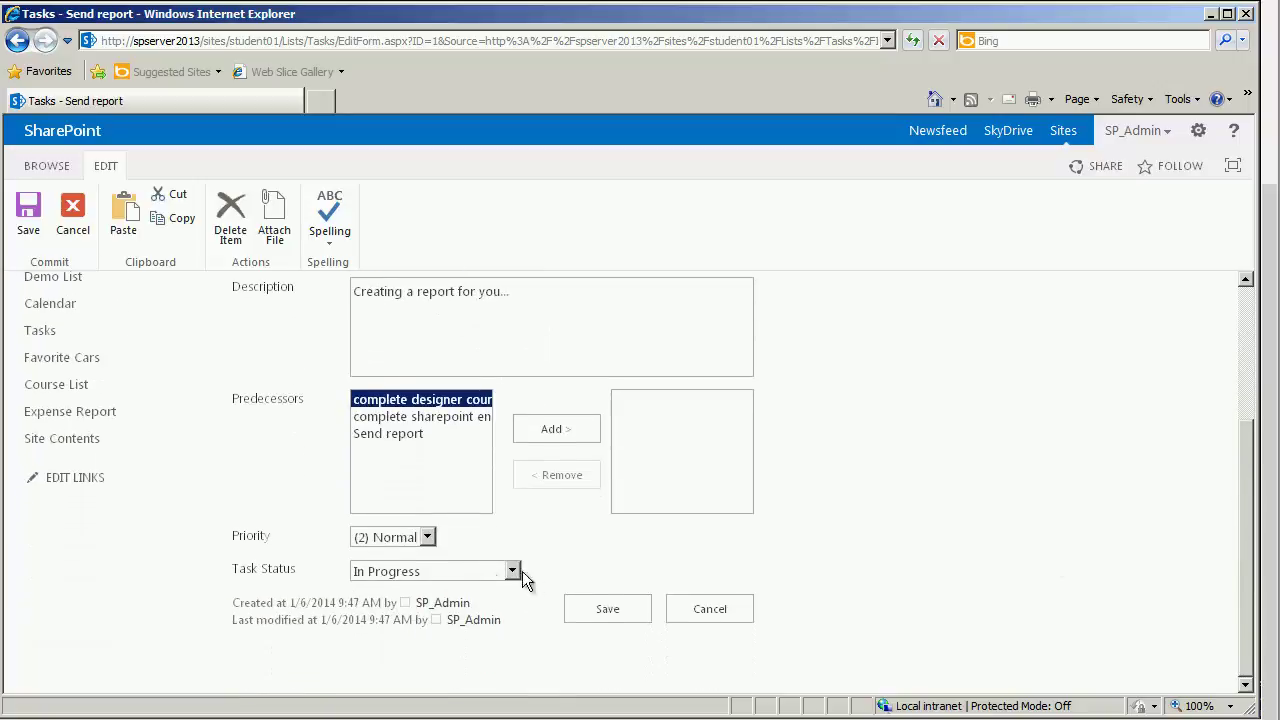
click(427, 538)
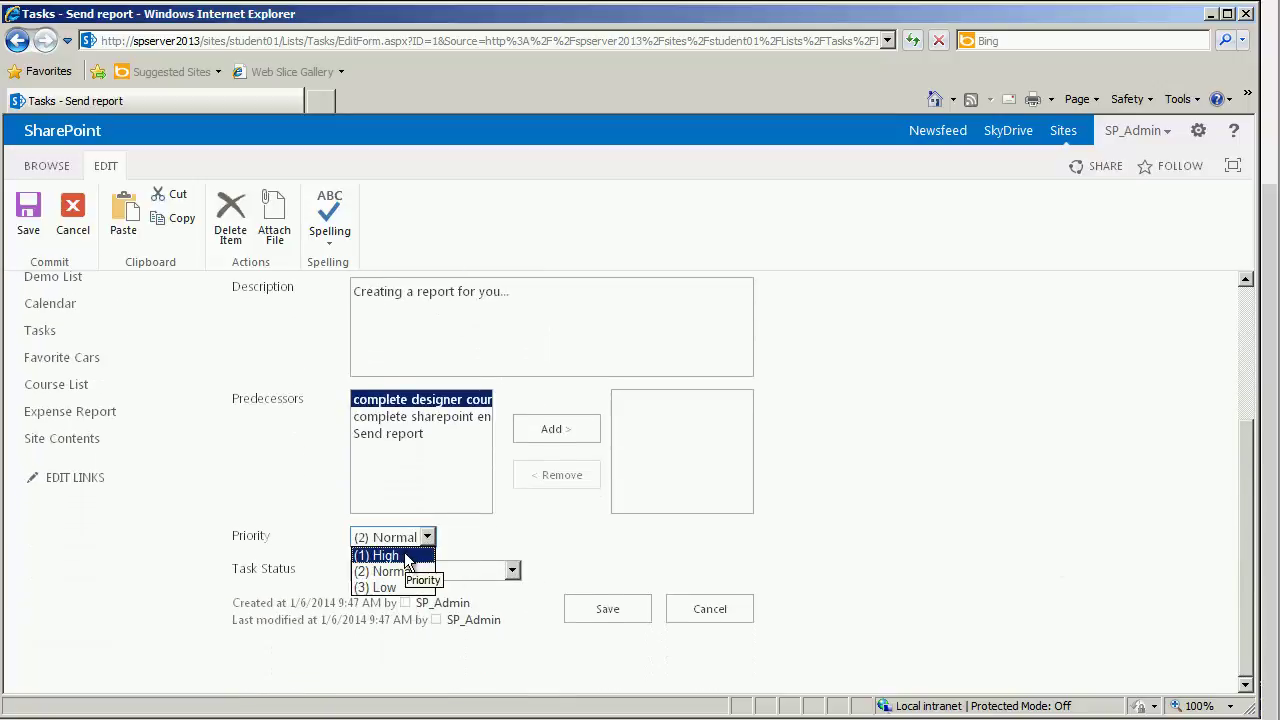
click(404, 558)
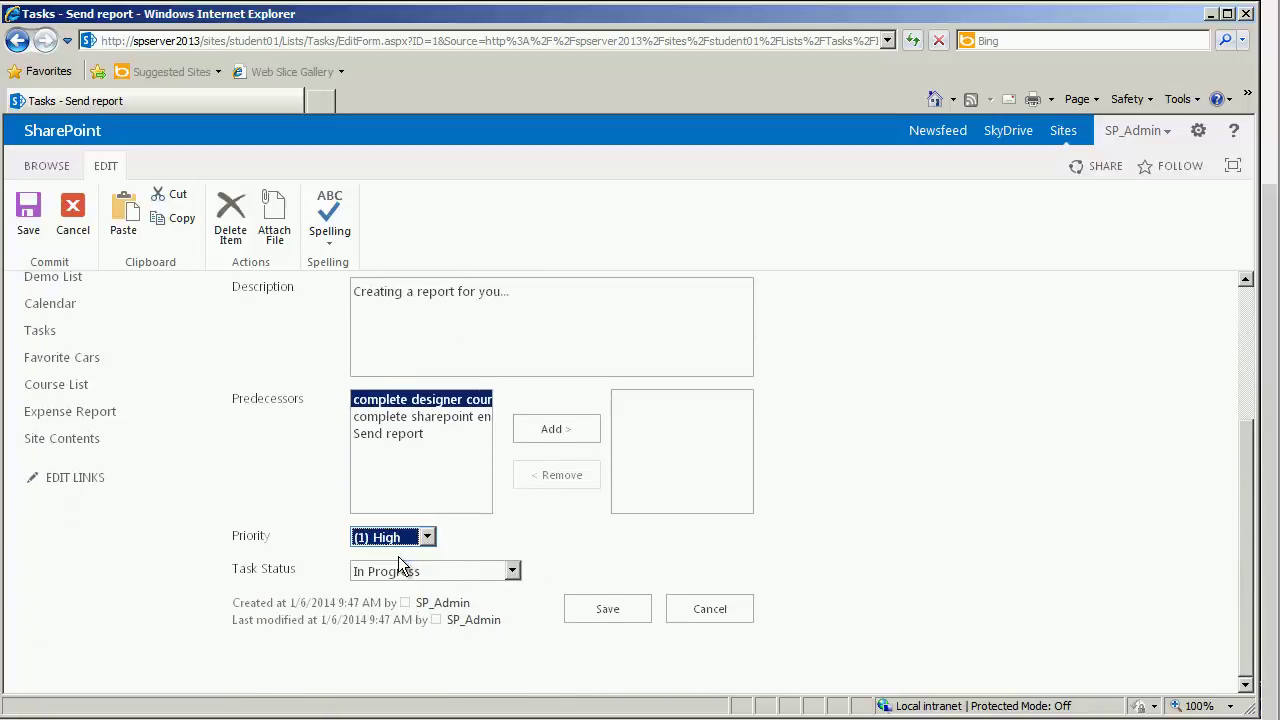
click(606, 610)
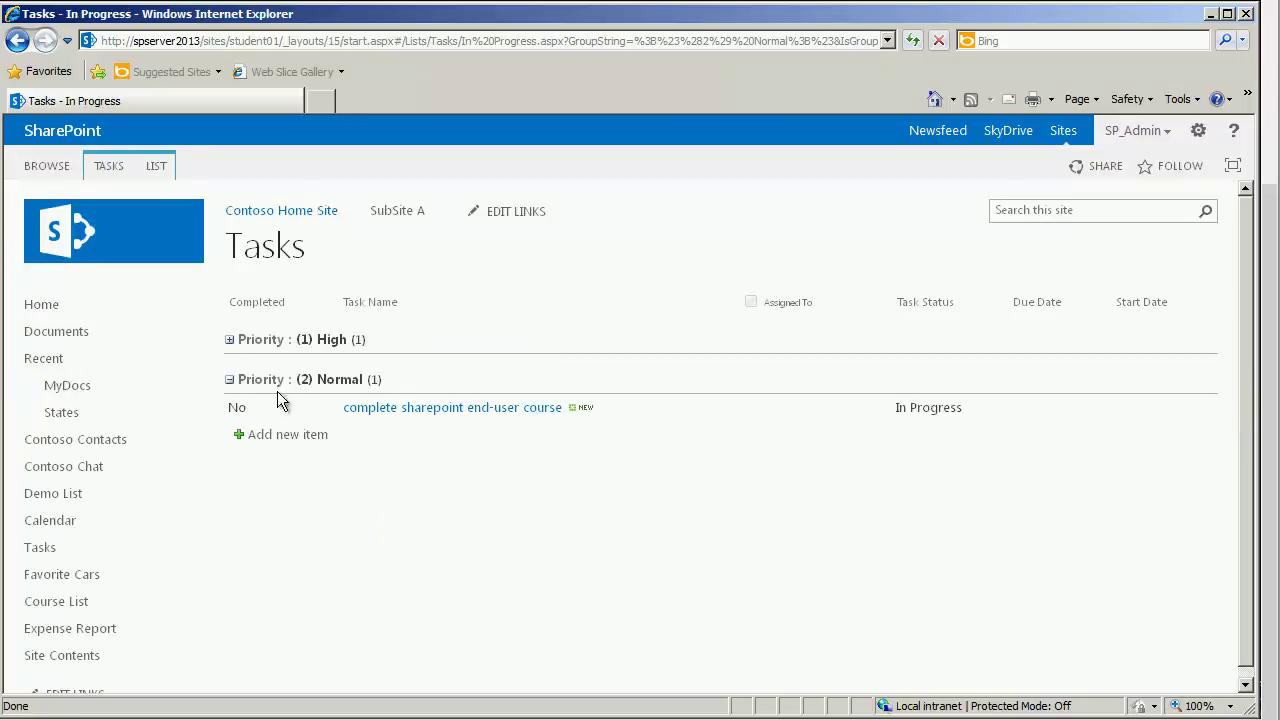
click(229, 341)
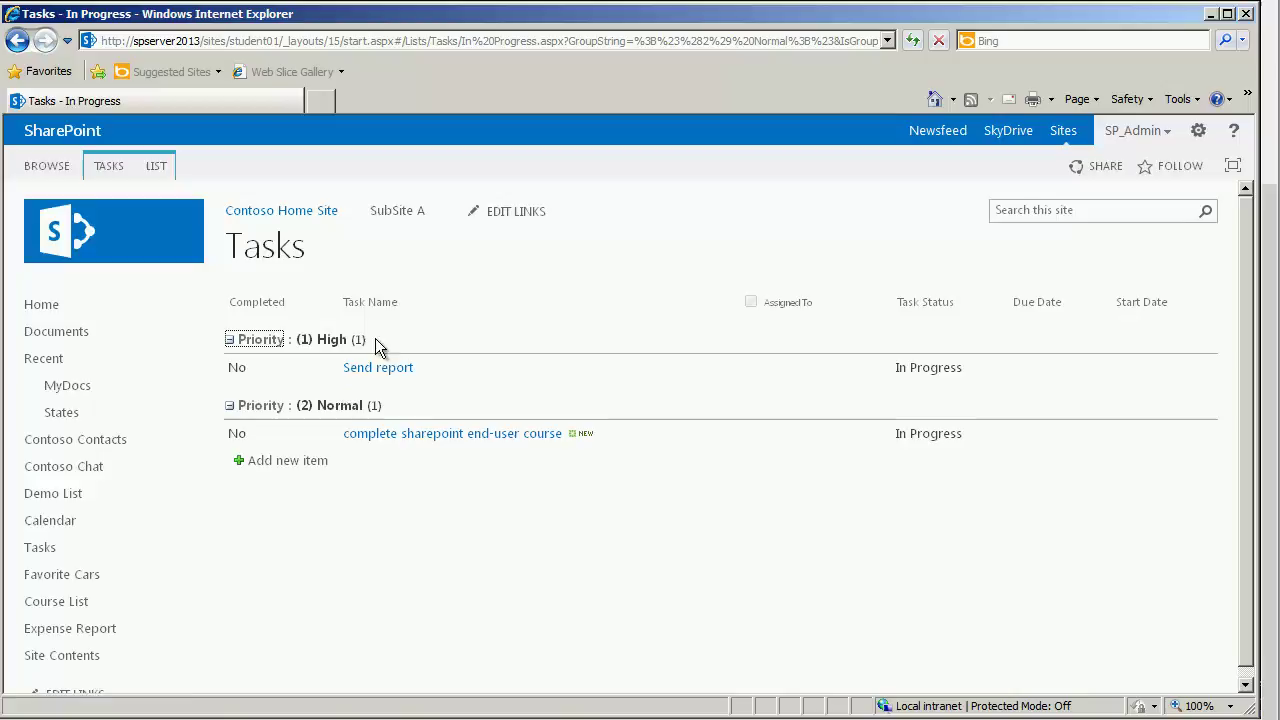
- Open the Tasks list's settings and examine the list of configured views
click(158, 167)
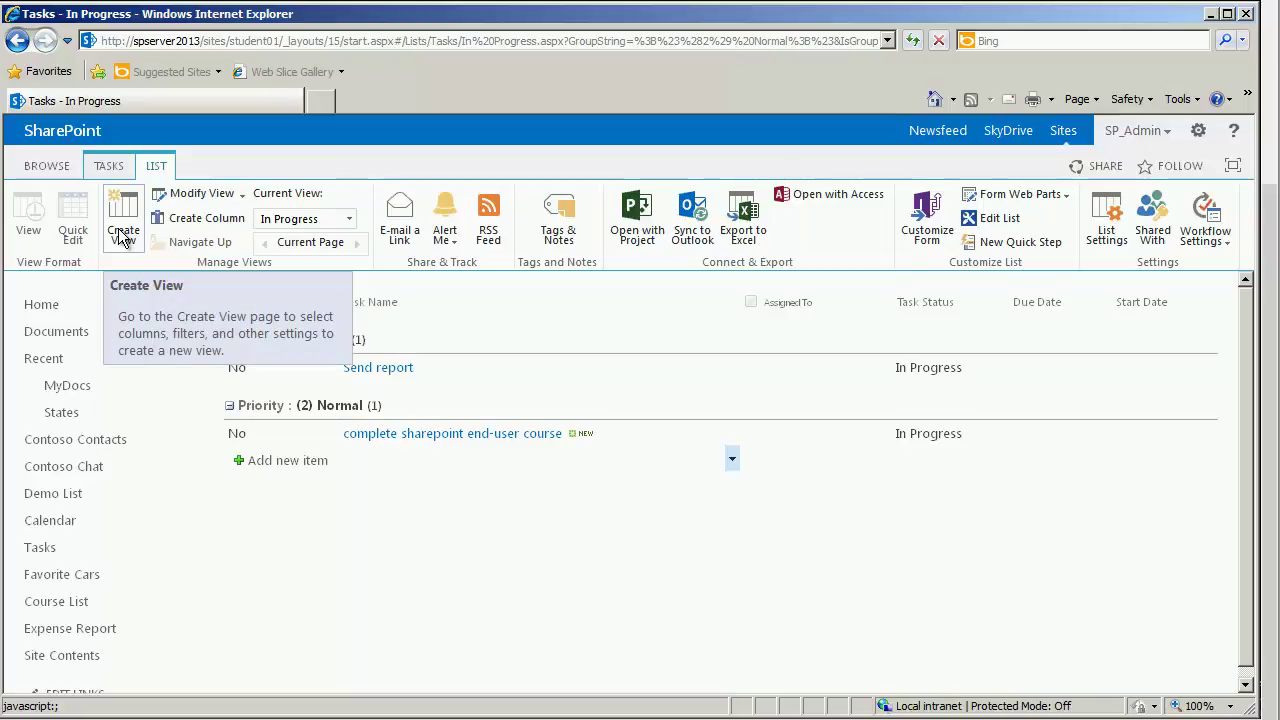
click(1110, 236)
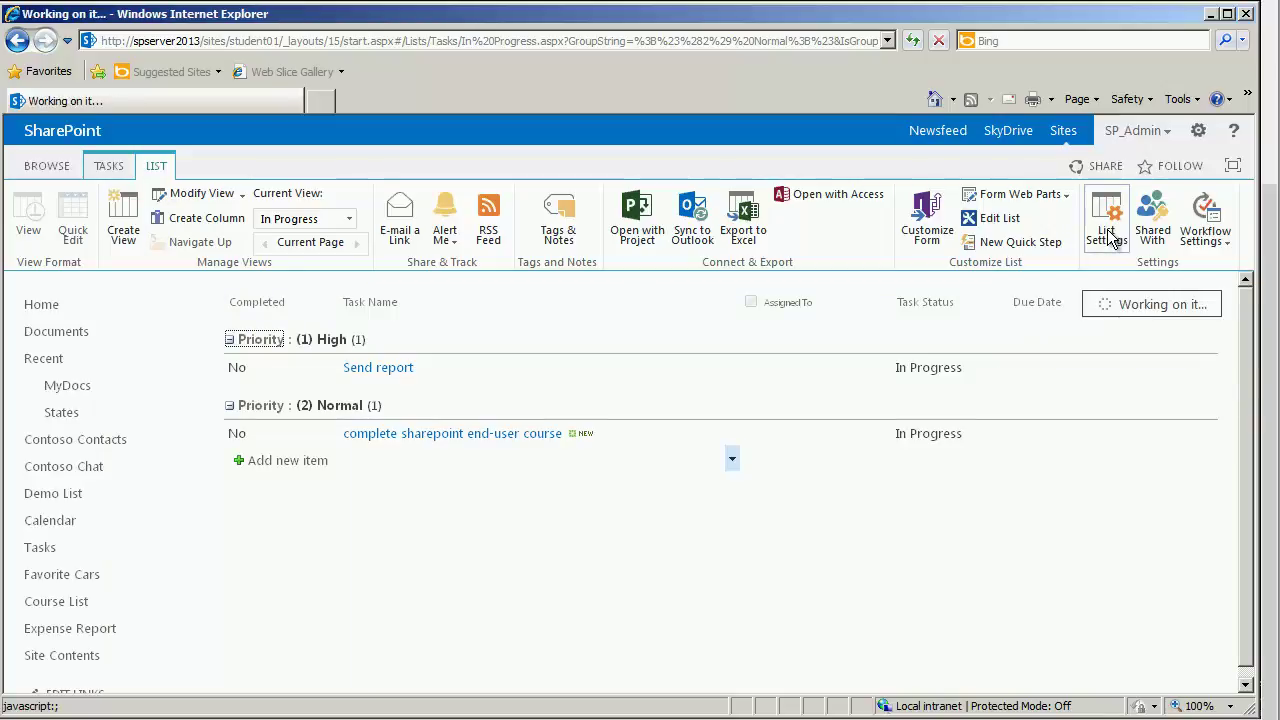
drag(1247, 294, 1242, 612)
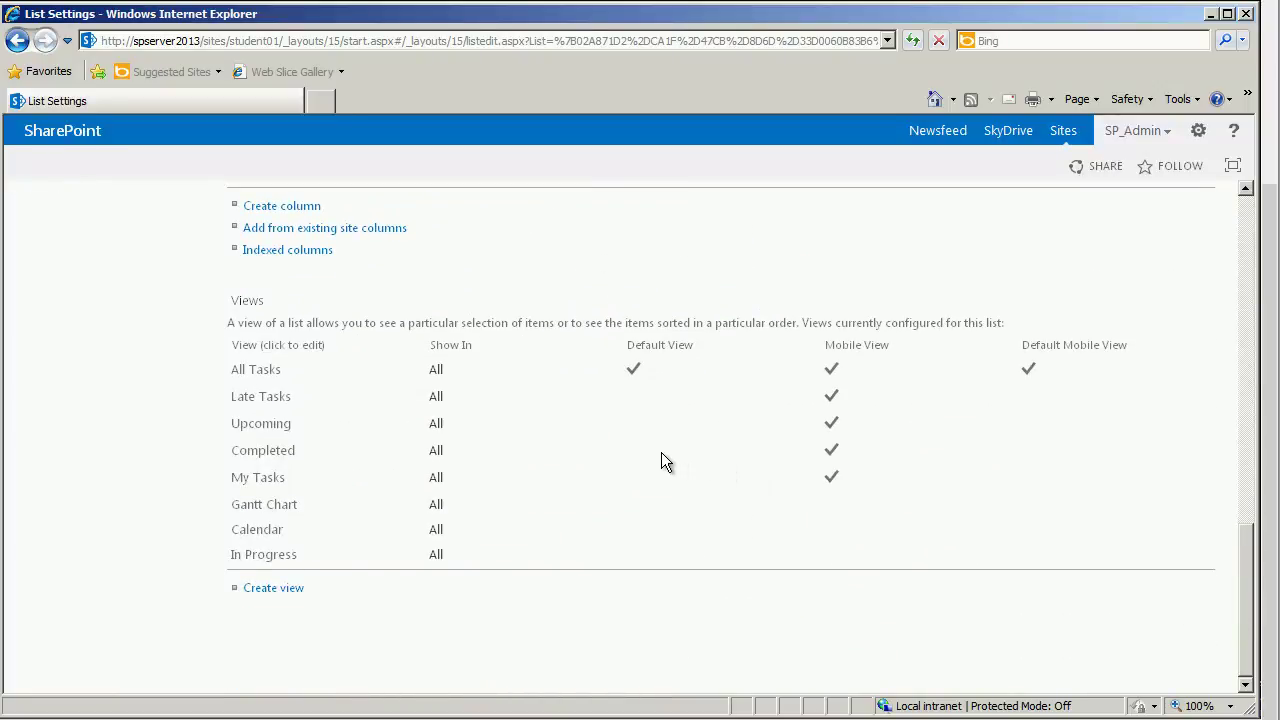